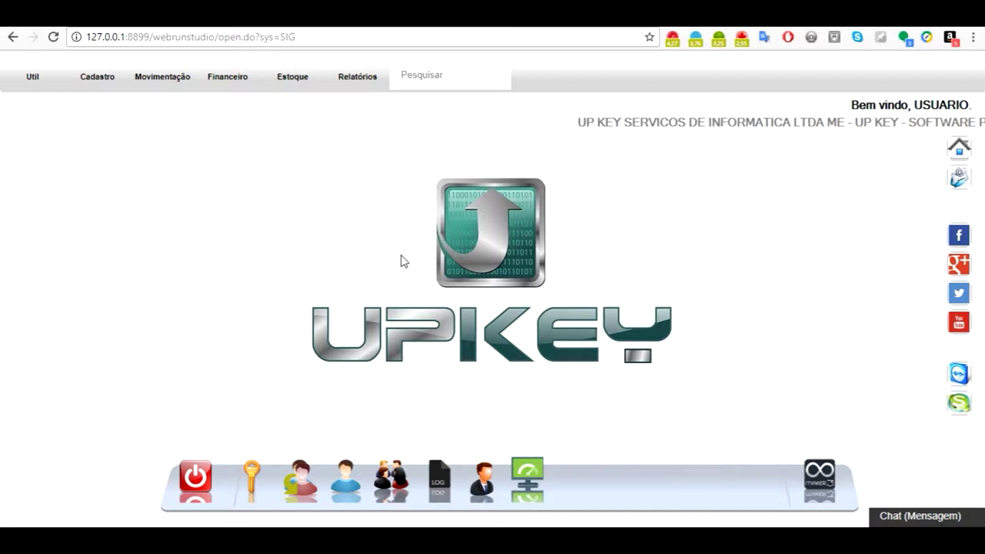
Open the Nota Fiscal Eletronica form and go over its search filters for status, number, issue date, person and CFOP.
left_click(159, 79)
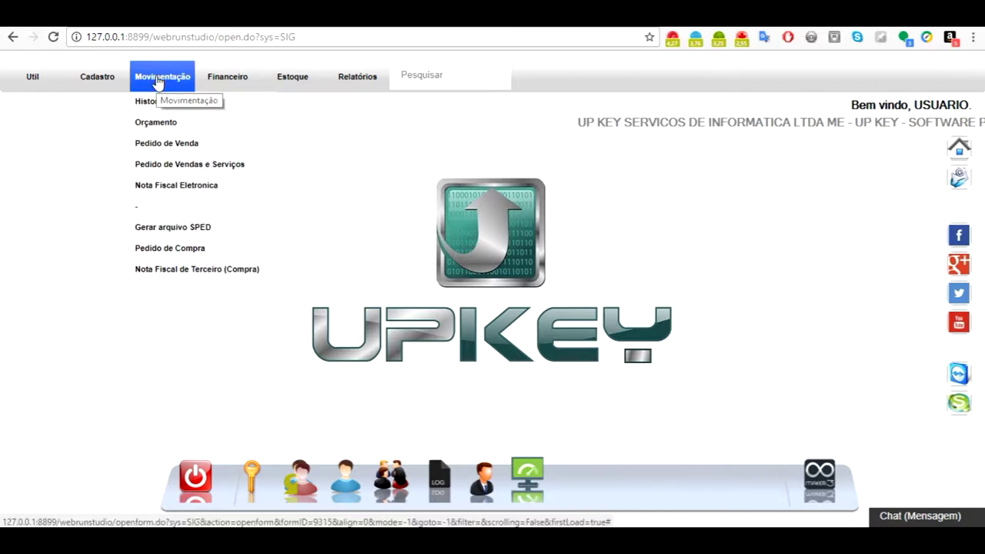
left_click(177, 187)
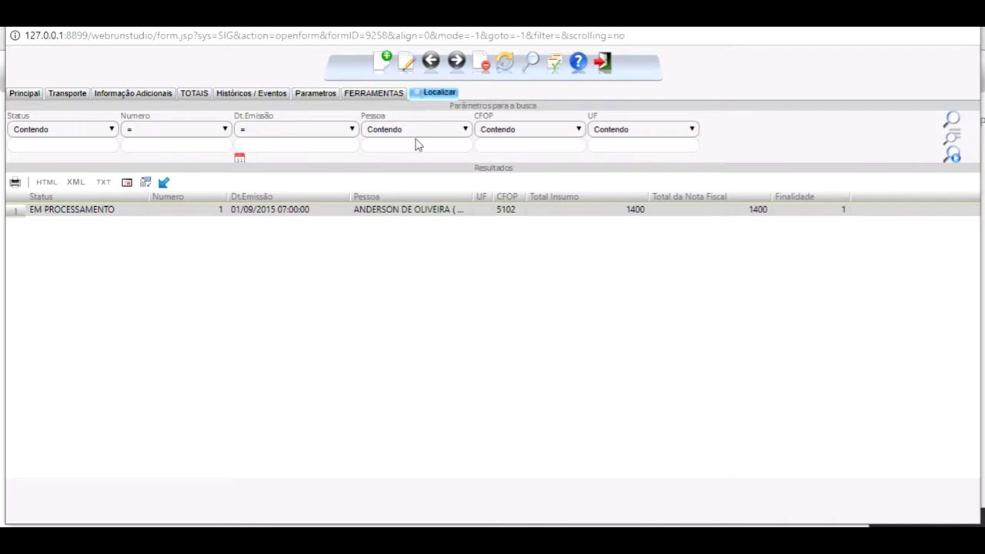
left_click(103, 146)
left_click(156, 146)
left_click(260, 150)
left_click(392, 145)
left_click(546, 145)
Open the import of sales orders into invoices, keeping Modulo Venda as the source module.
left_click(371, 94)
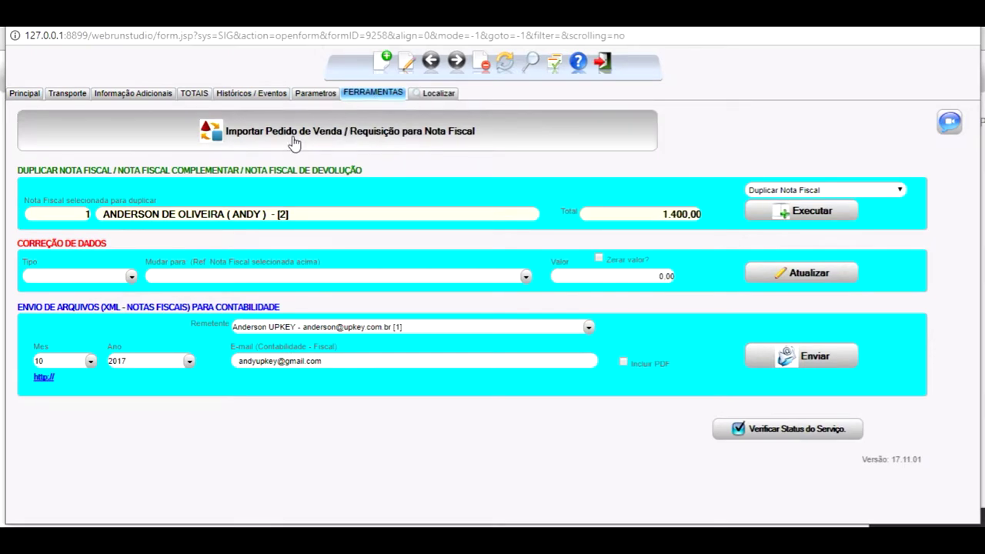
left_click(319, 140)
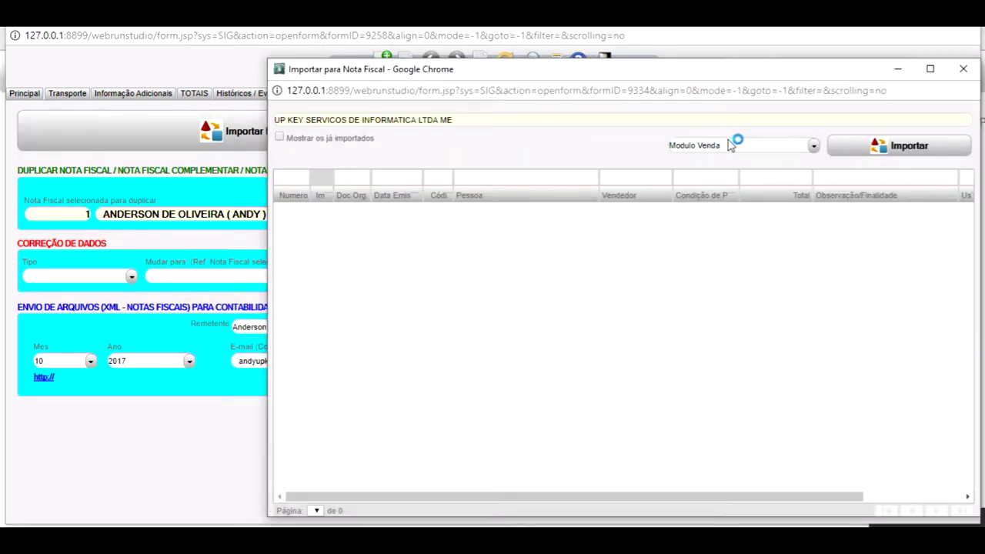
left_click(813, 146)
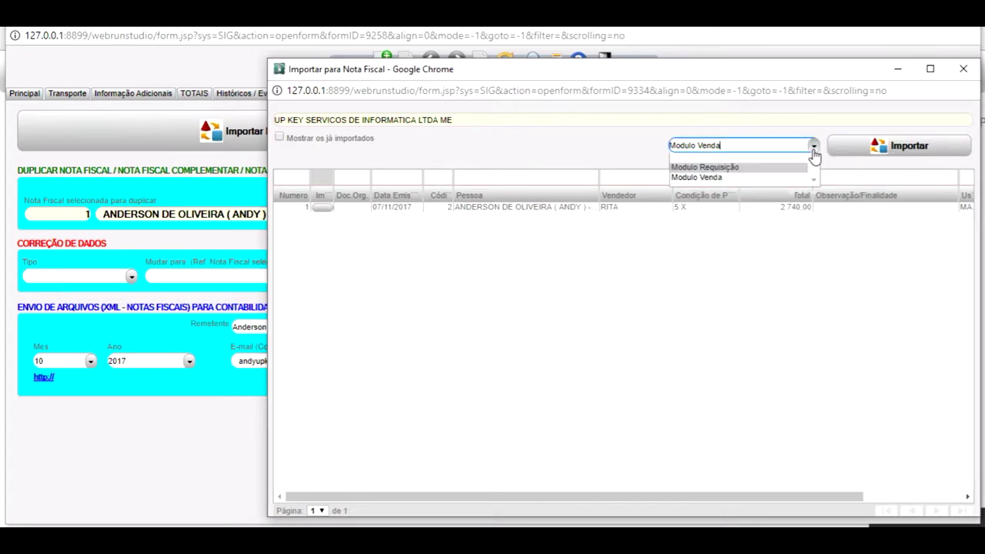
left_click(635, 155)
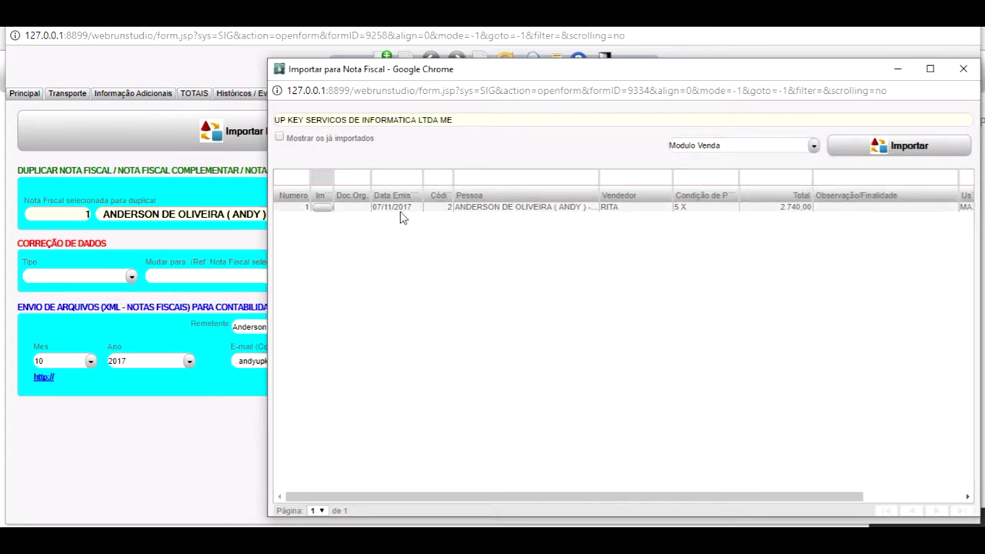
left_click_drag(495, 75, 380, 58)
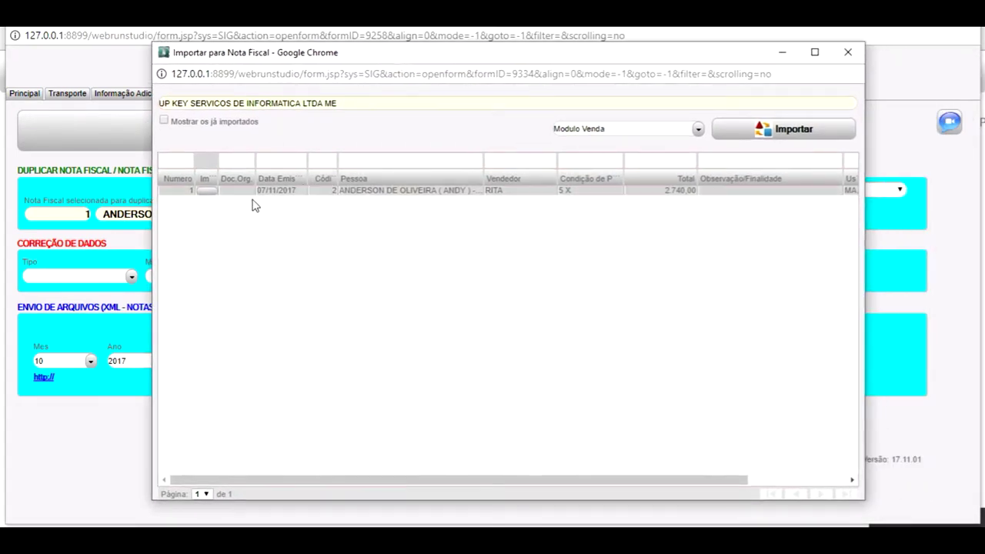
Check the printout of sales order 1 and import that order as an invoice.
left_click(207, 192)
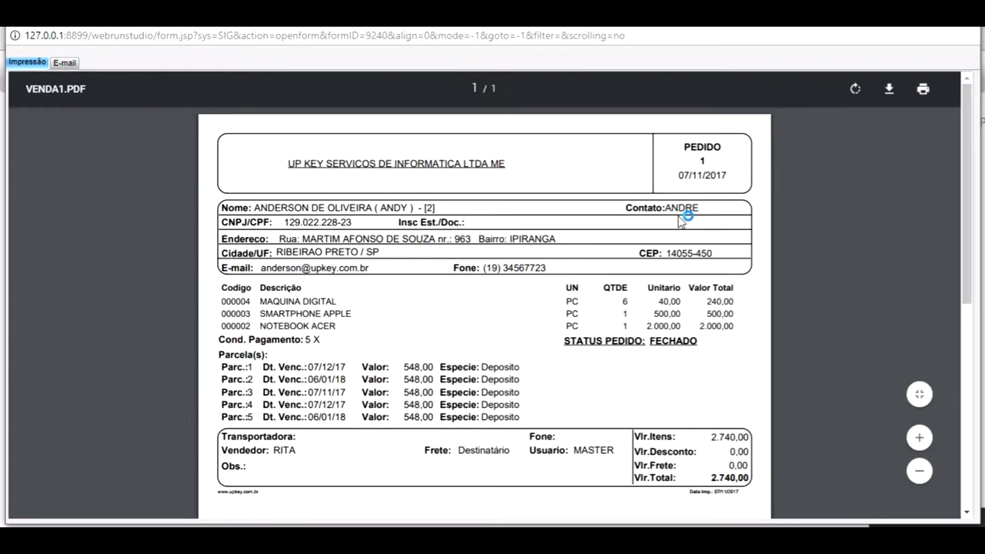
left_click(961, 28)
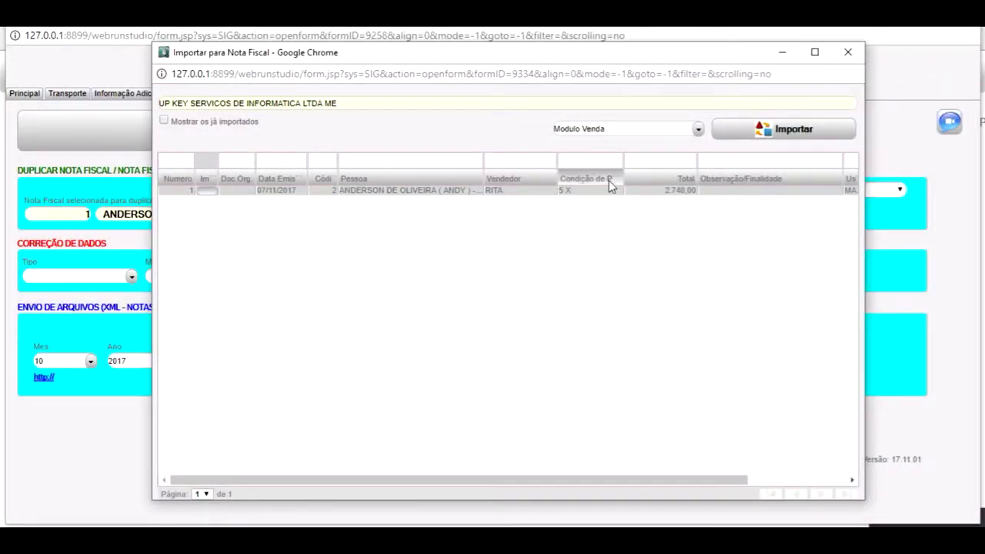
left_click(779, 135)
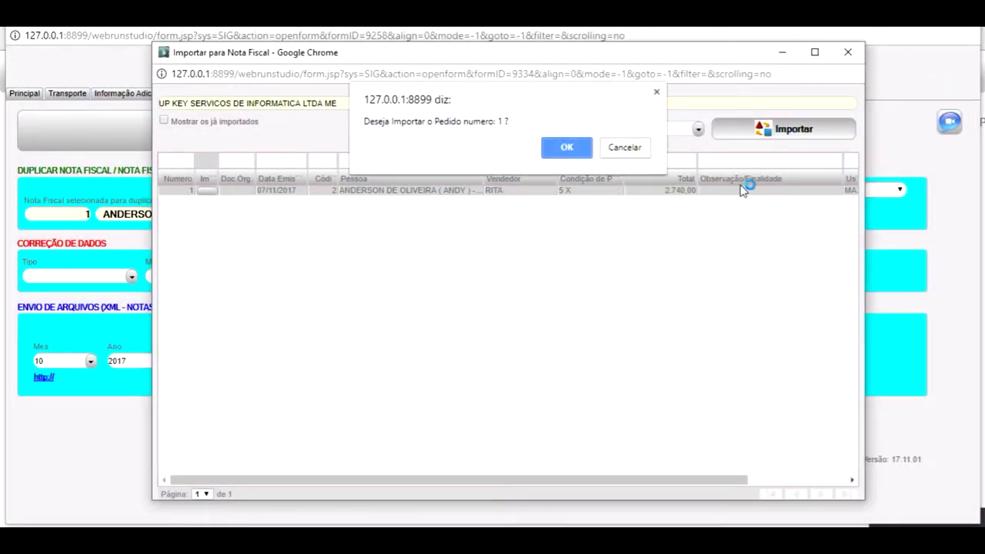
left_click(565, 146)
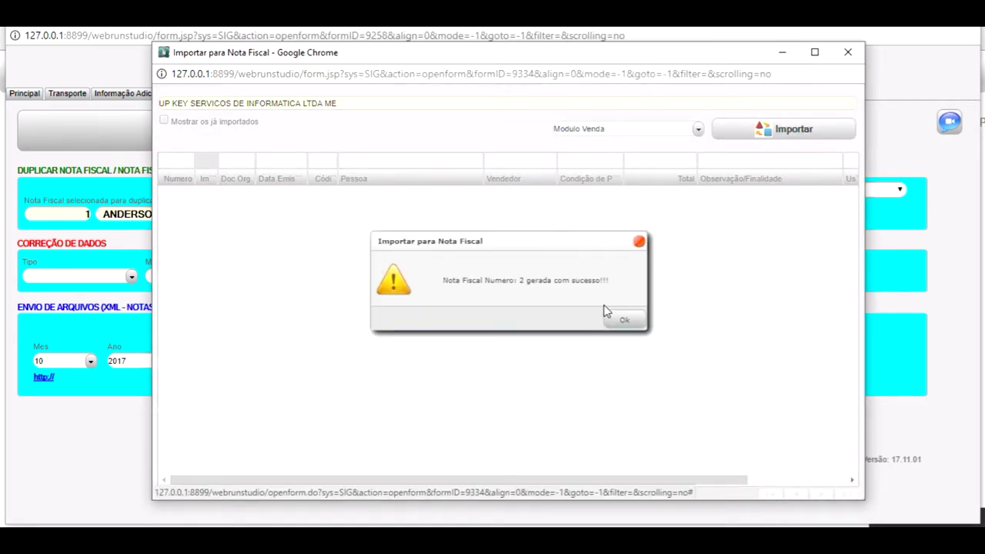
left_click(622, 321)
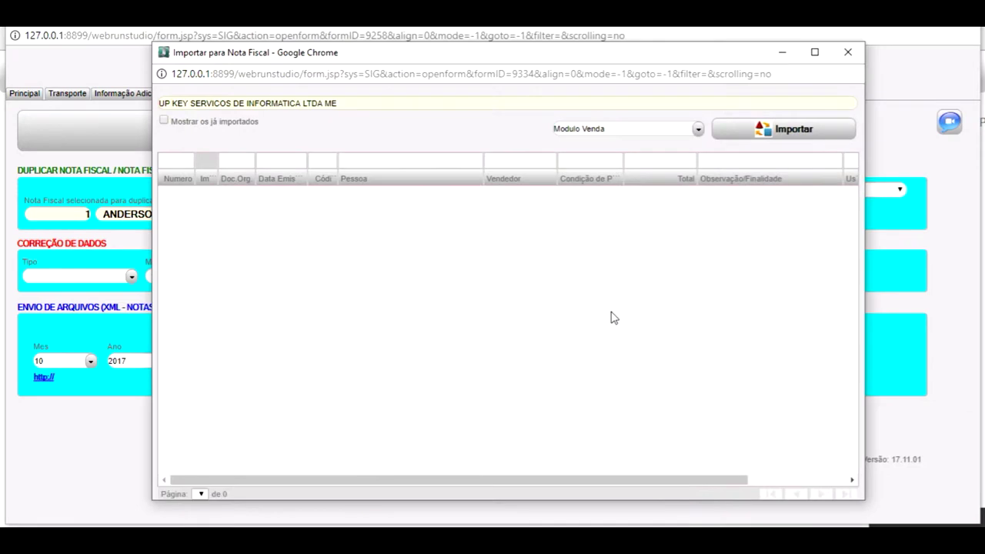
left_click(848, 51)
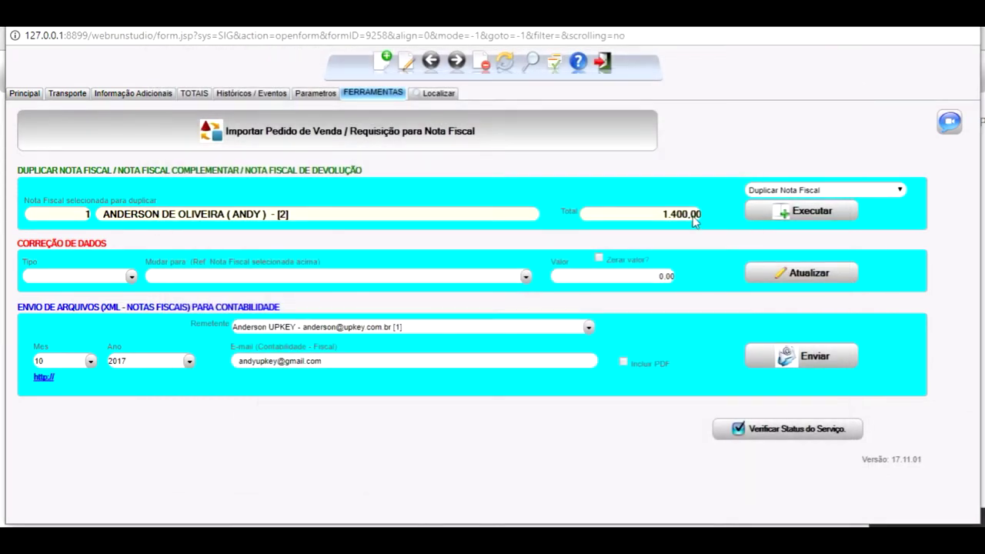
Search all invoices without a filter and open invoice number 2, dated 07/11/2017.
left_click(428, 95)
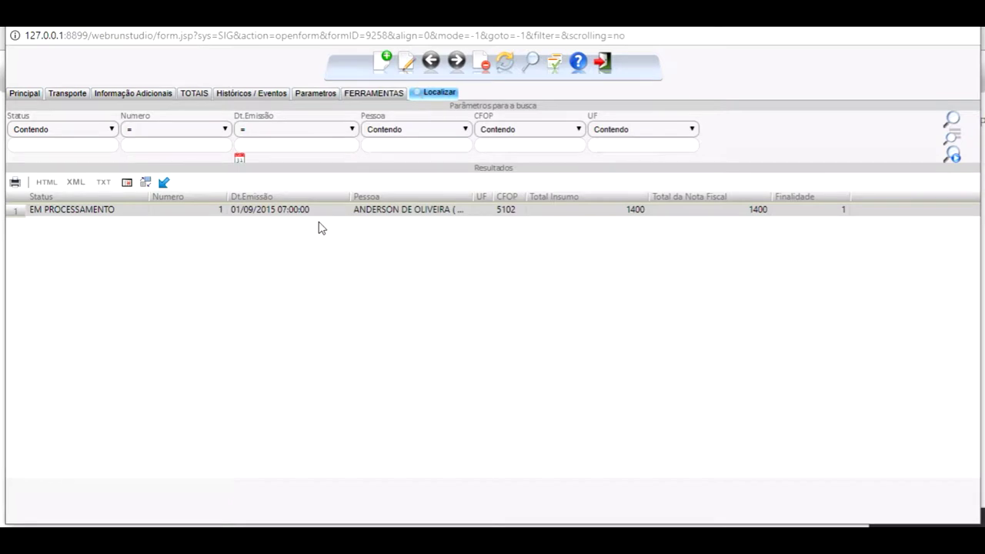
left_click(198, 147)
key("Return")
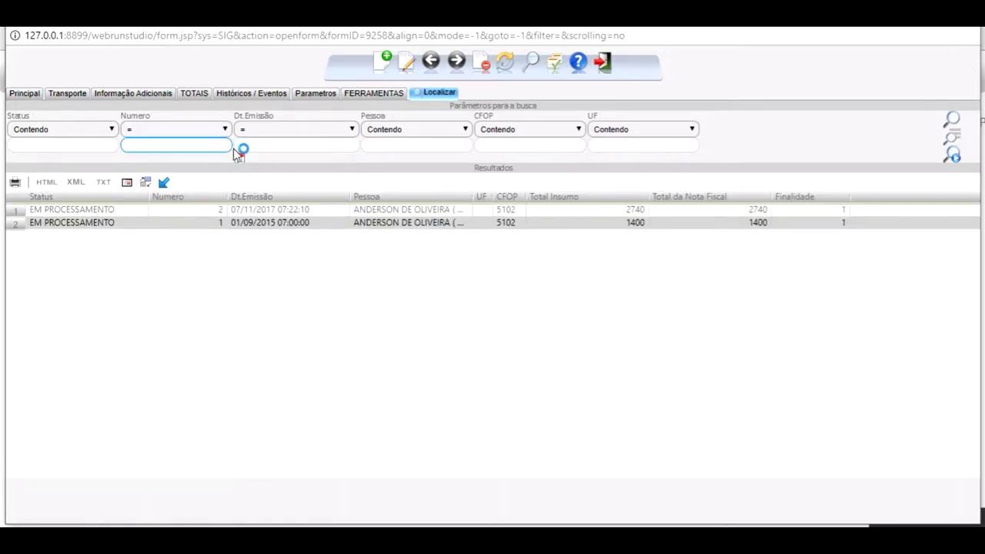
left_click(247, 214)
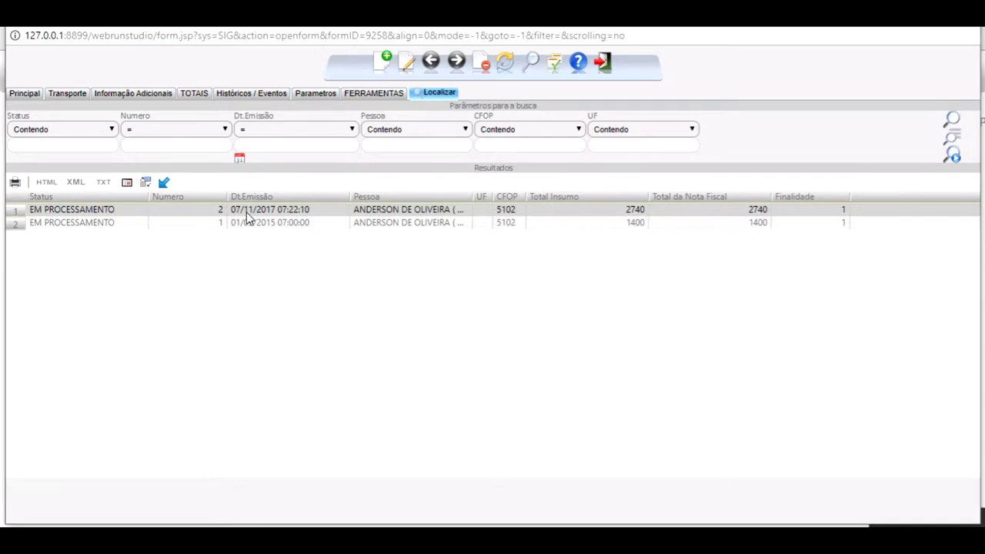
double_click(281, 212)
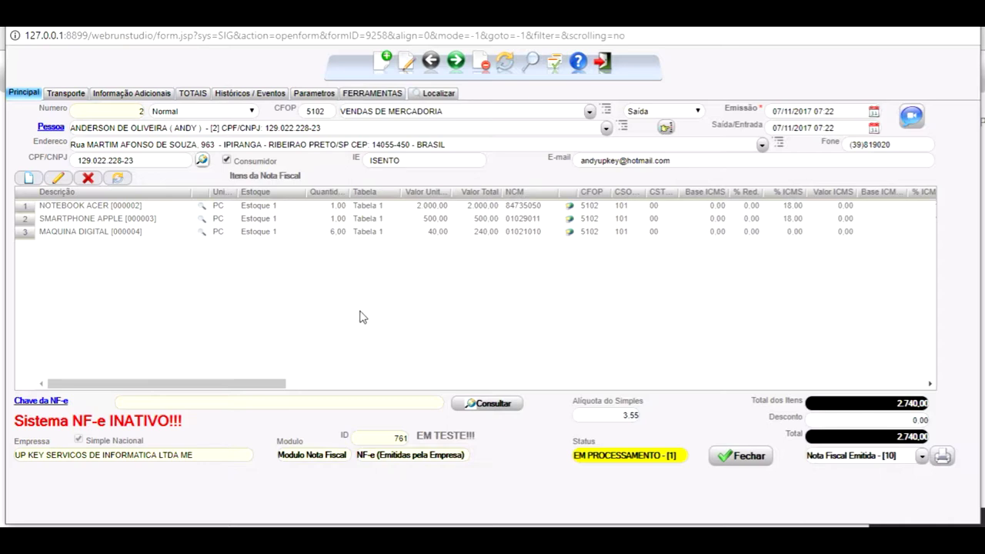
Examine the price and tax fields of the invoice's NOTEBOOK ACER item in edit mode, cancel the item edit and close the invoice form.
left_click(407, 62)
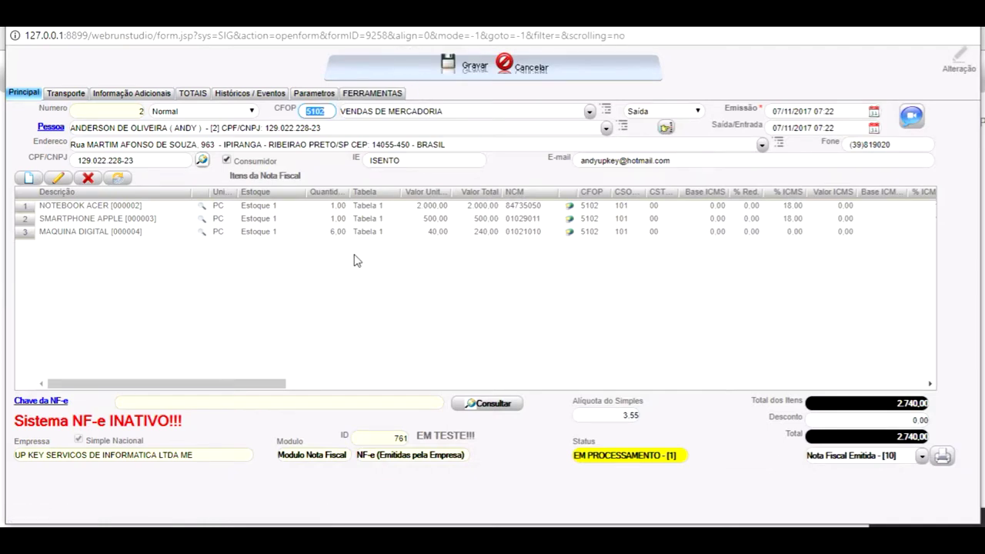
double_click(335, 206)
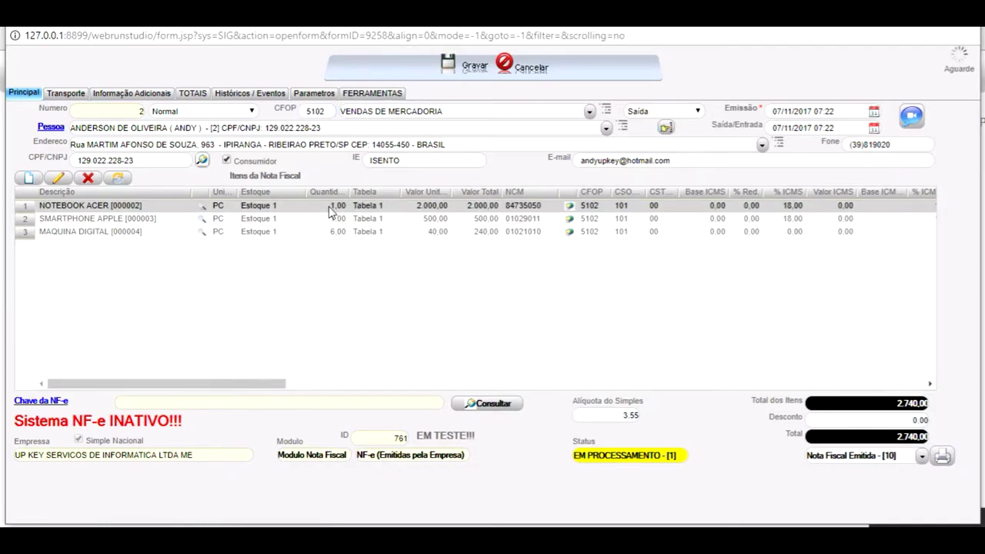
left_click(422, 206)
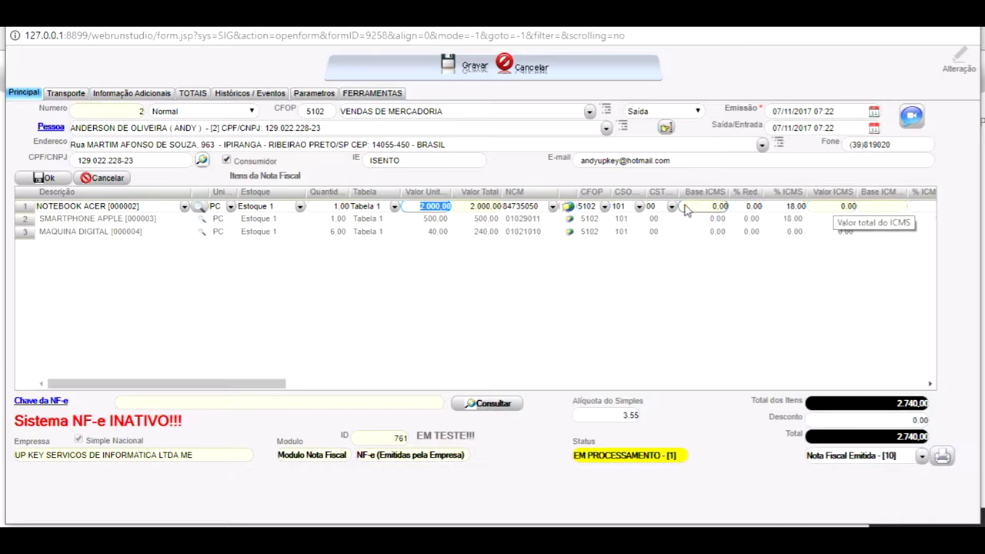
left_click_drag(283, 385, 250, 375)
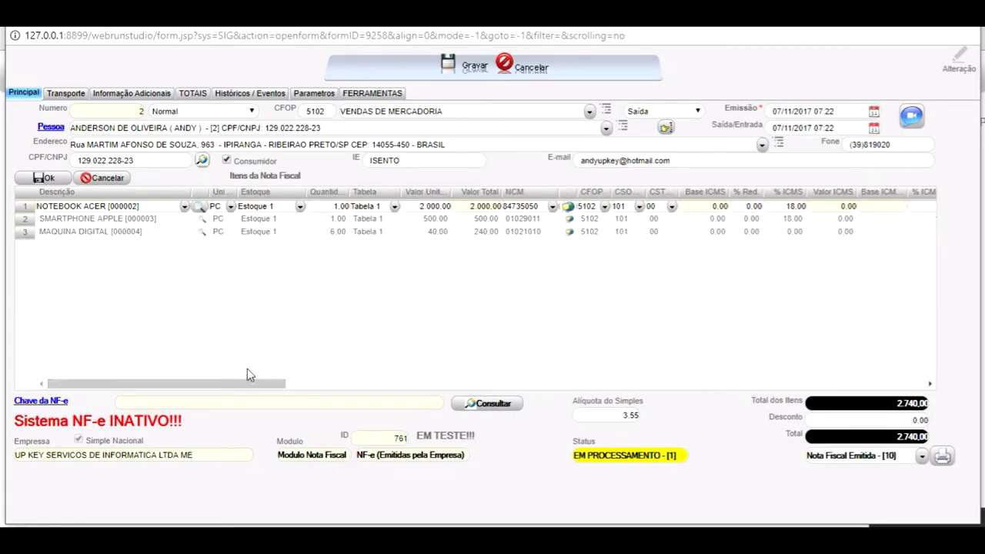
left_click(105, 179)
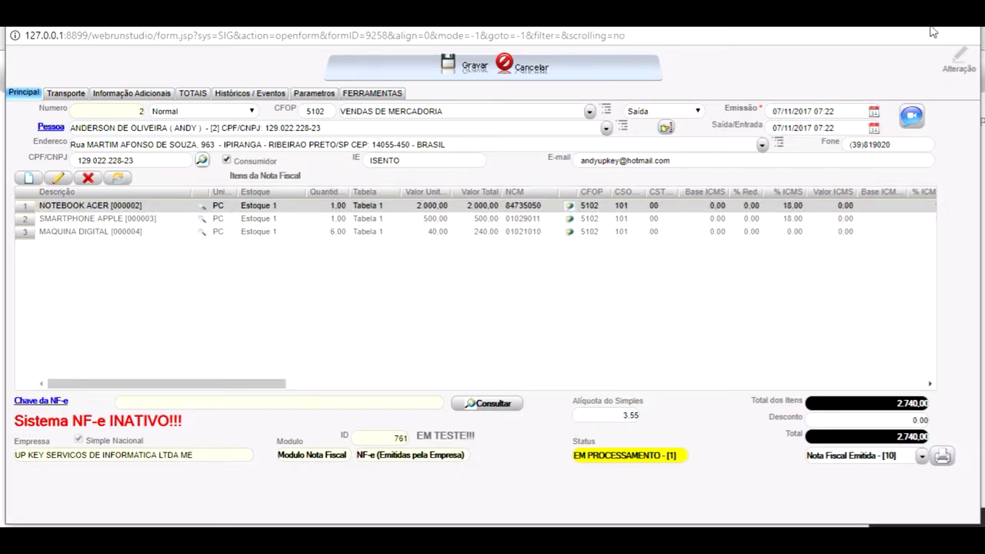
key("alt+F4")
Open the Insumo record of NOTEBOOK ACER and bring up the NCM tax grid from its tax data.
mouse_move(97, 76)
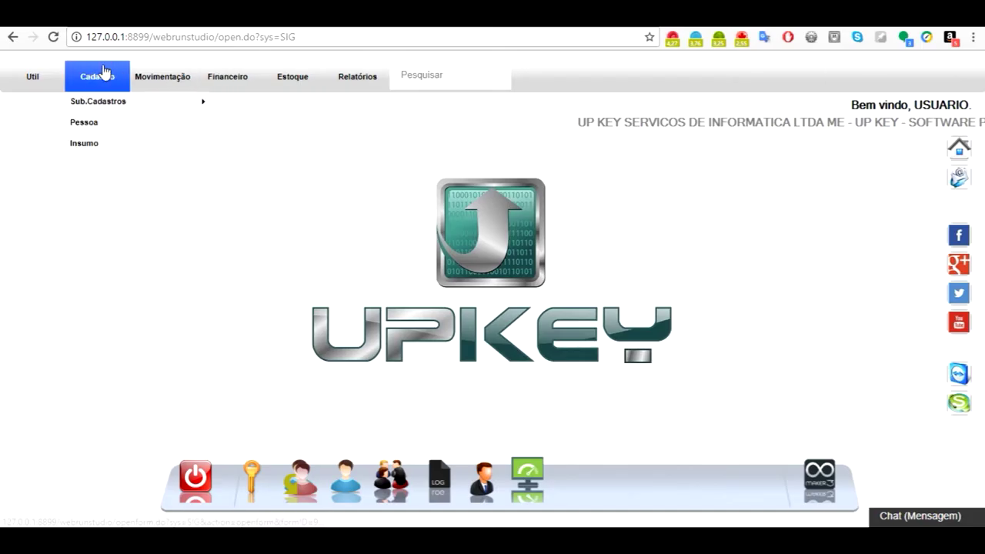
left_click(109, 144)
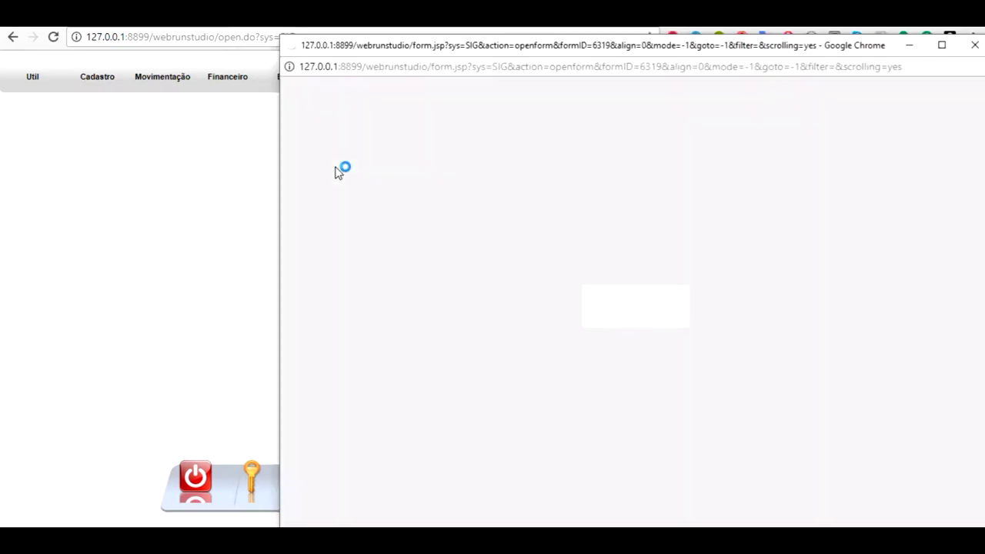
left_click(361, 94)
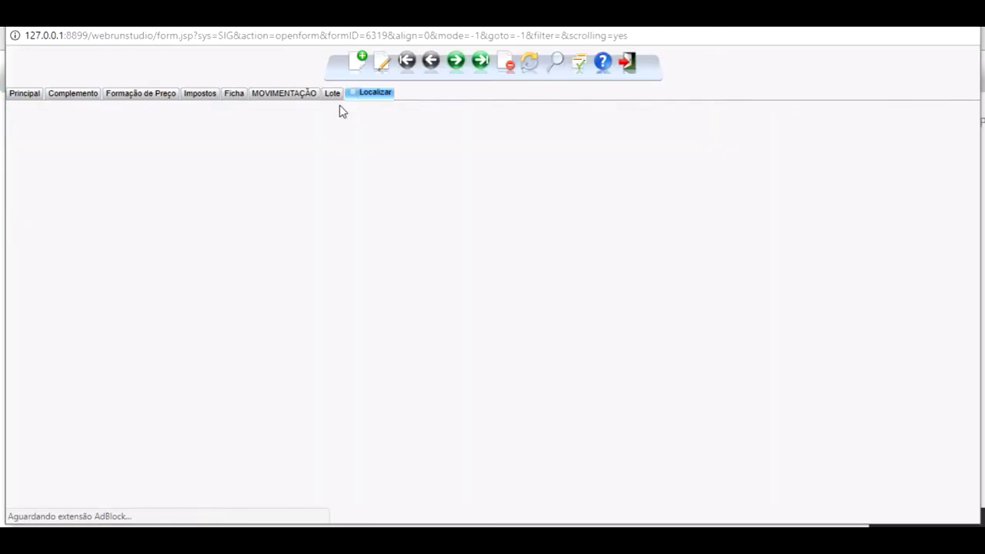
double_click(103, 237)
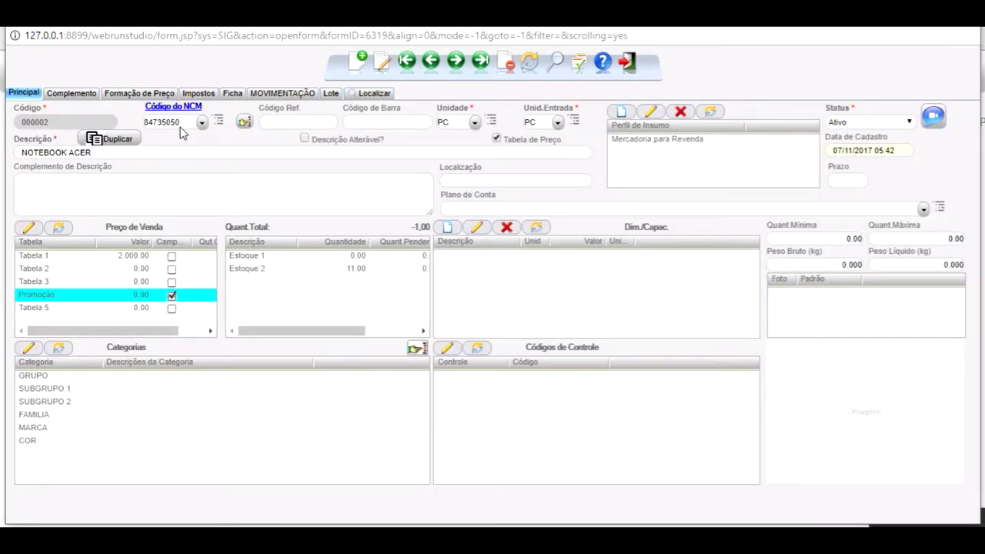
left_click(208, 94)
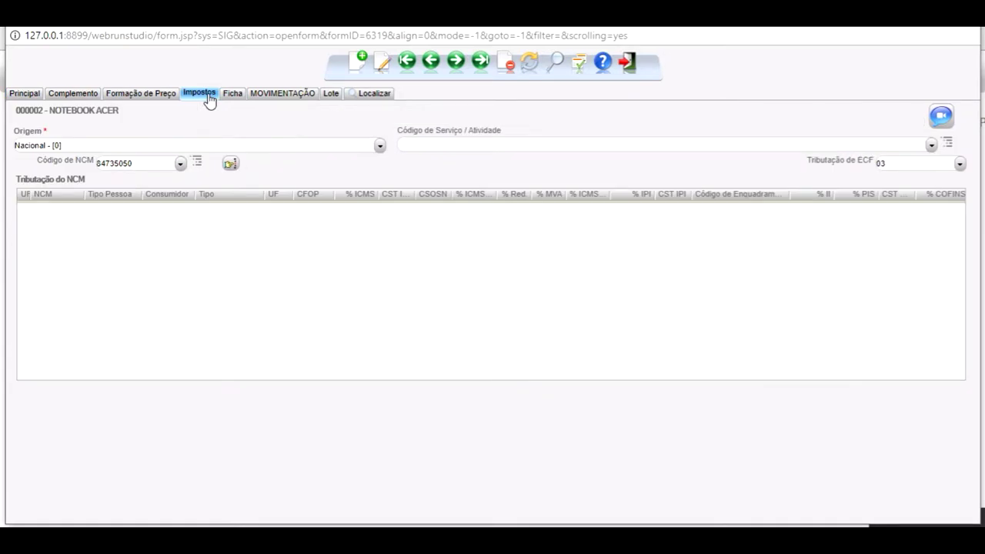
left_click(230, 164)
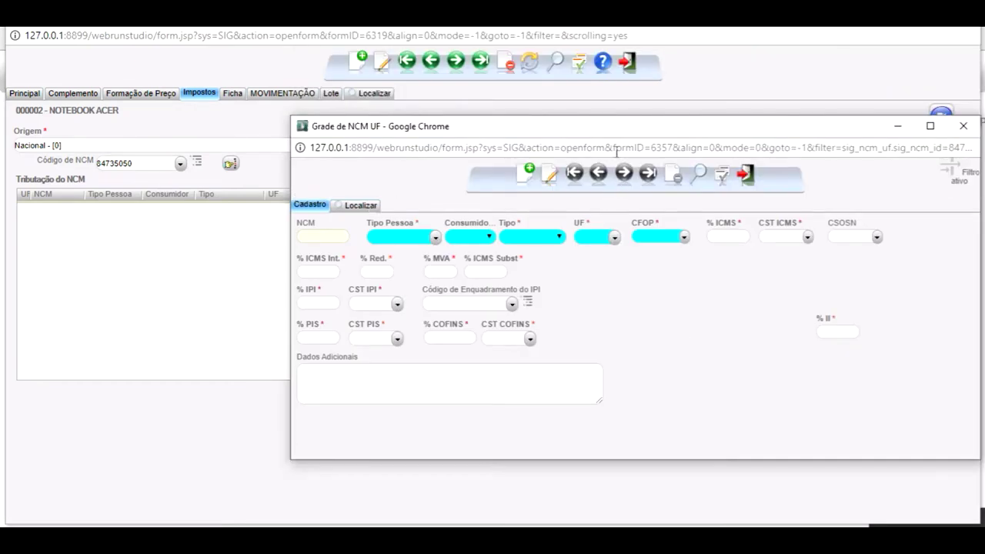
left_click_drag(622, 134, 491, 125)
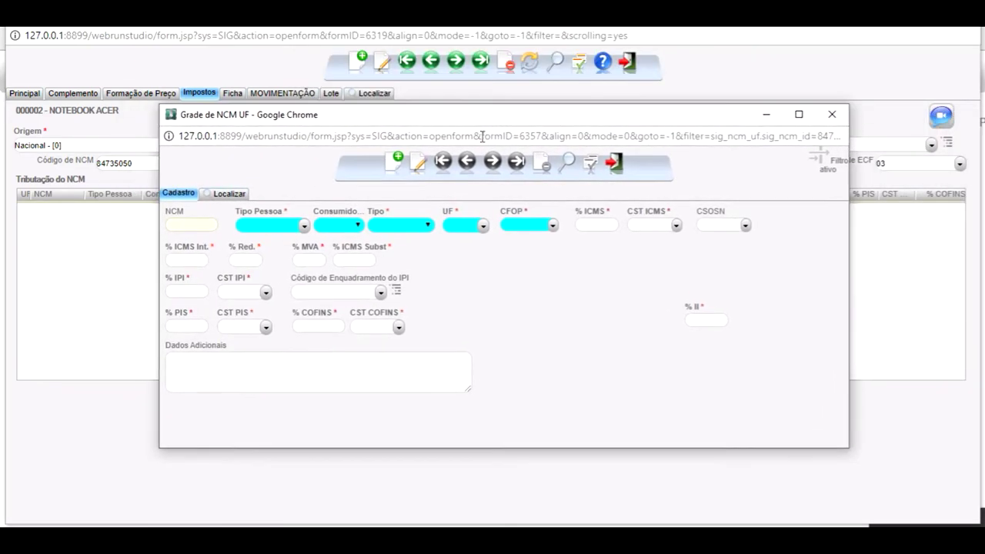
Start a new tax entry for NCM 84735050 with CFOP 5102 and UF SP.
left_click(396, 160)
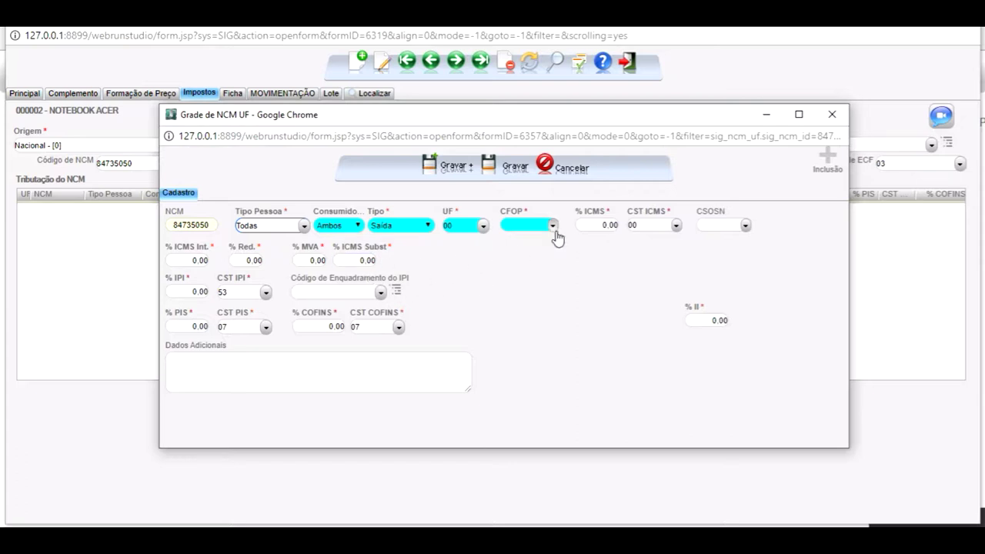
left_click(483, 224)
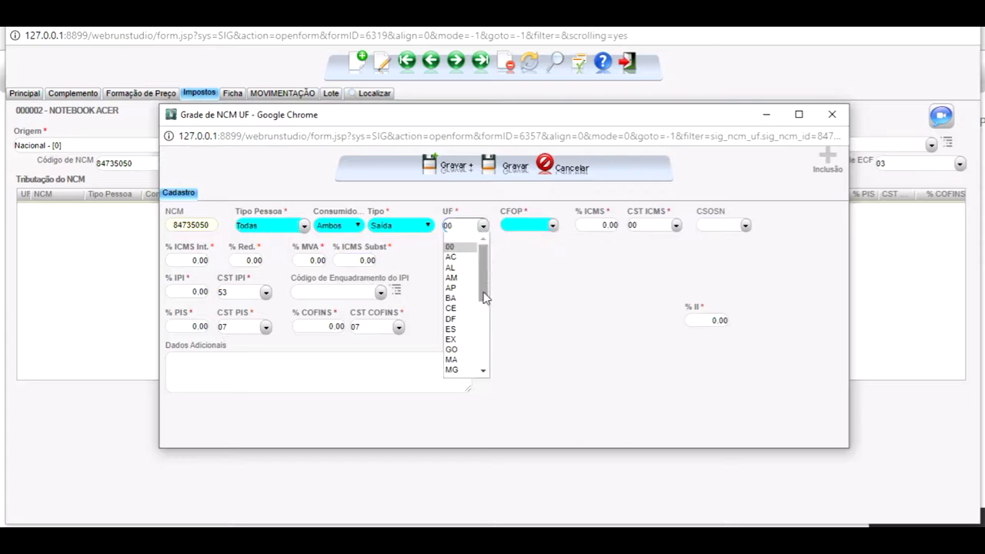
left_click(554, 228)
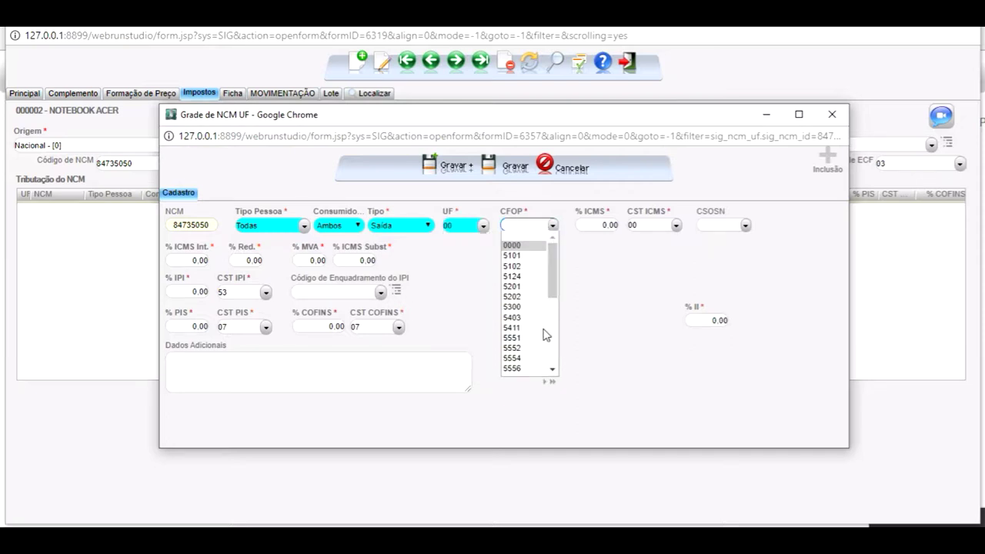
left_click(526, 267)
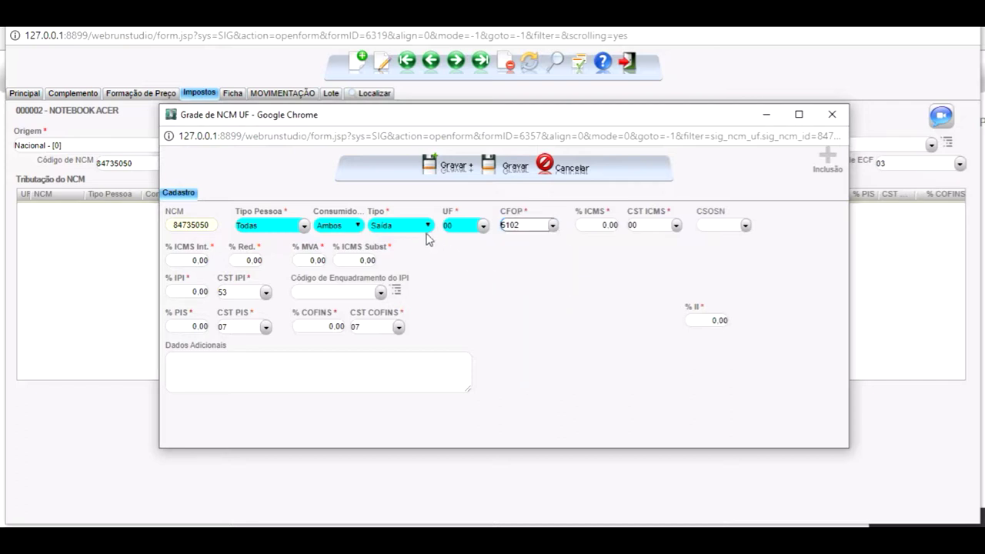
left_click(481, 231)
left_click(483, 227)
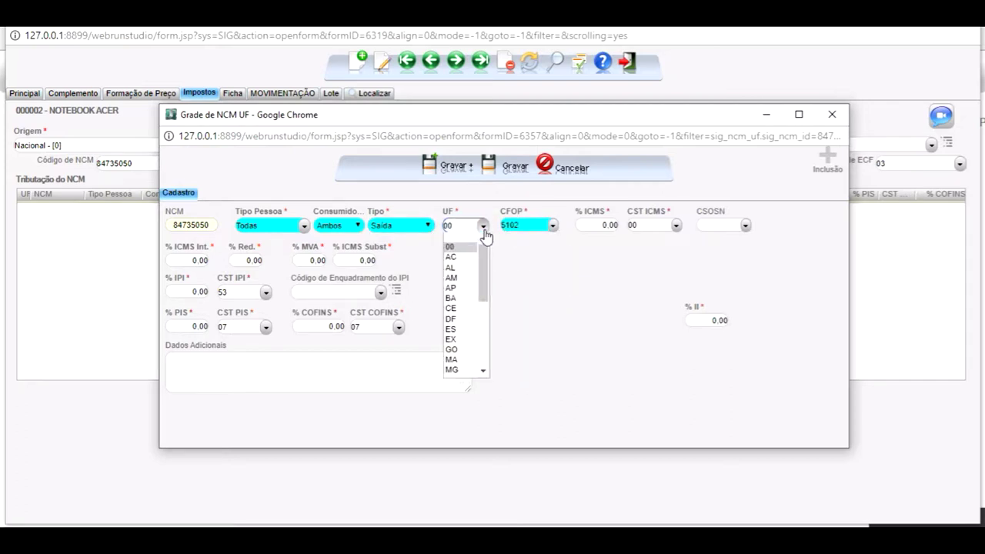
left_click_drag(486, 281, 488, 359)
left_click(464, 362)
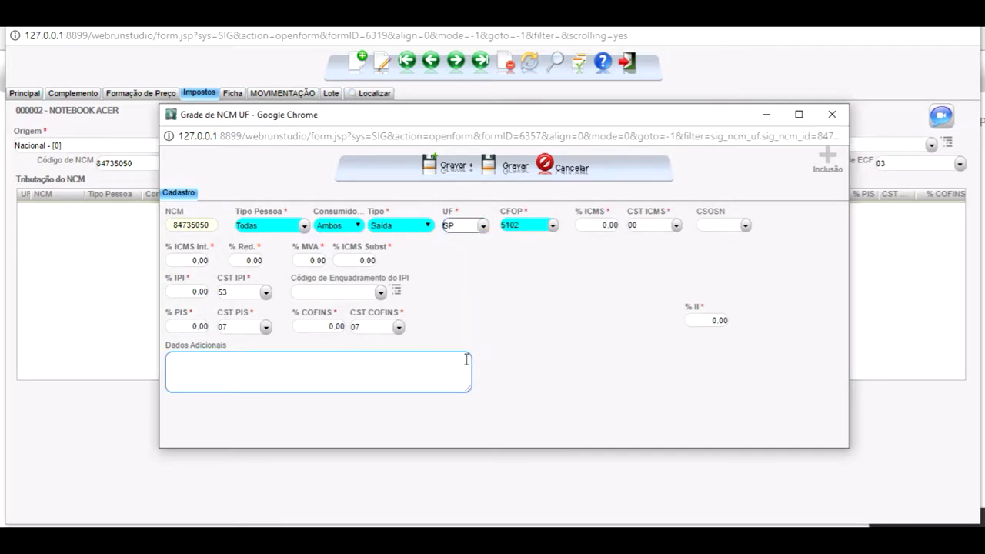
Examine the ICMS, CSOSN, IPI, PIS, COFINS and additional data fields of the new NCM tax entry.
left_click(598, 226)
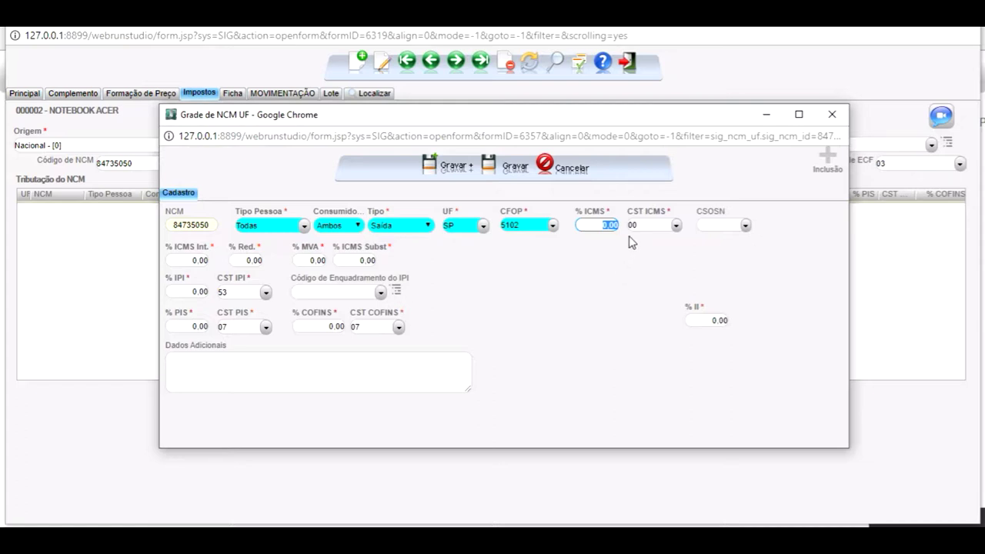
left_click(675, 225)
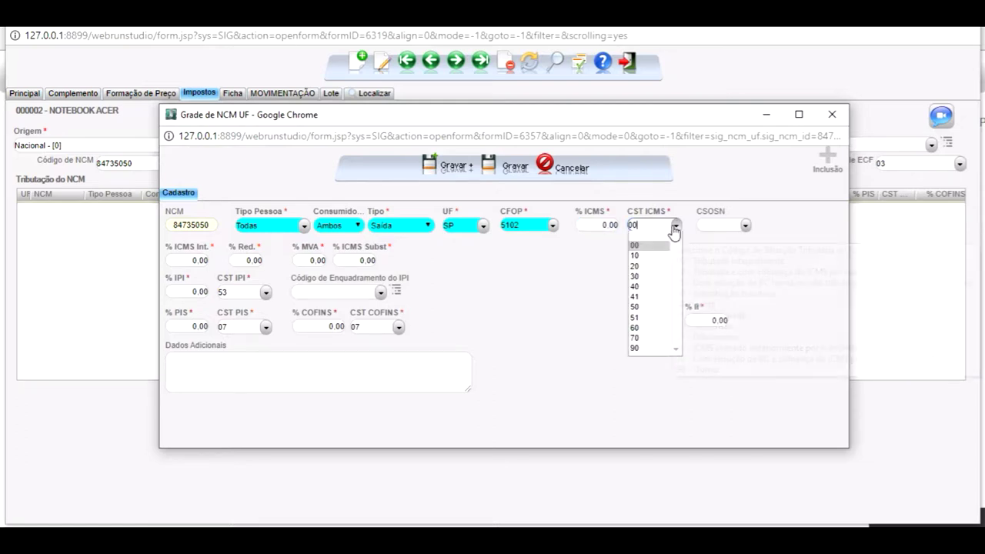
left_click(743, 228)
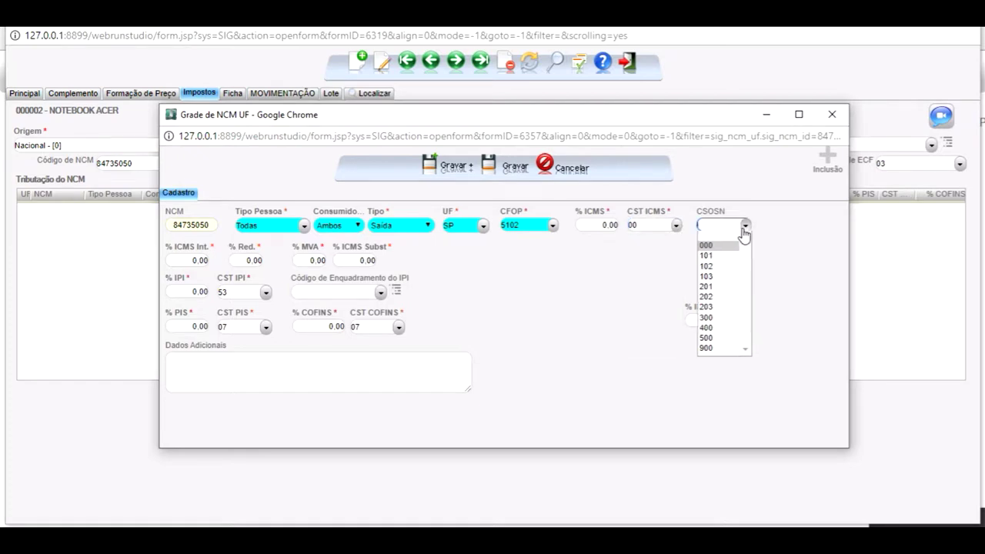
left_click(182, 260)
key("Tab")
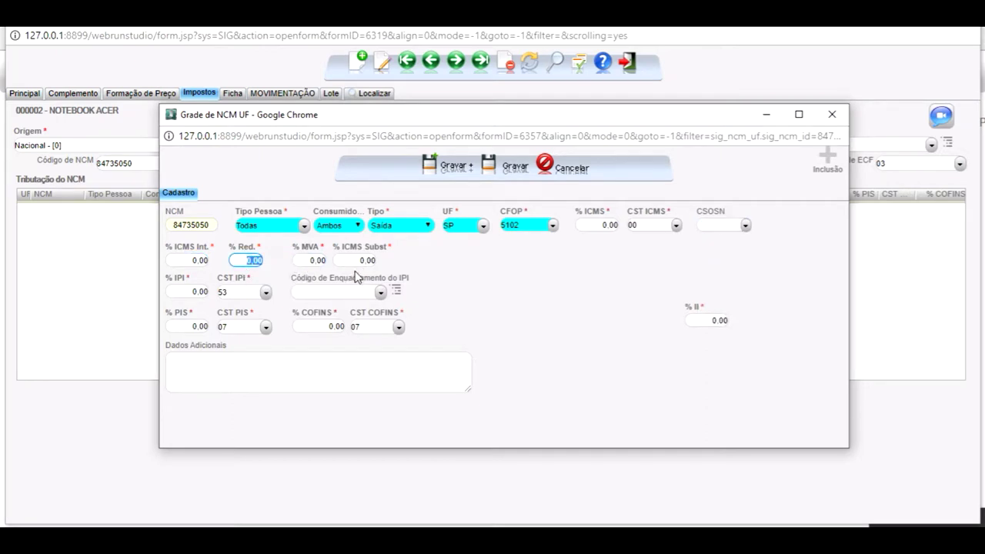
left_click(191, 292)
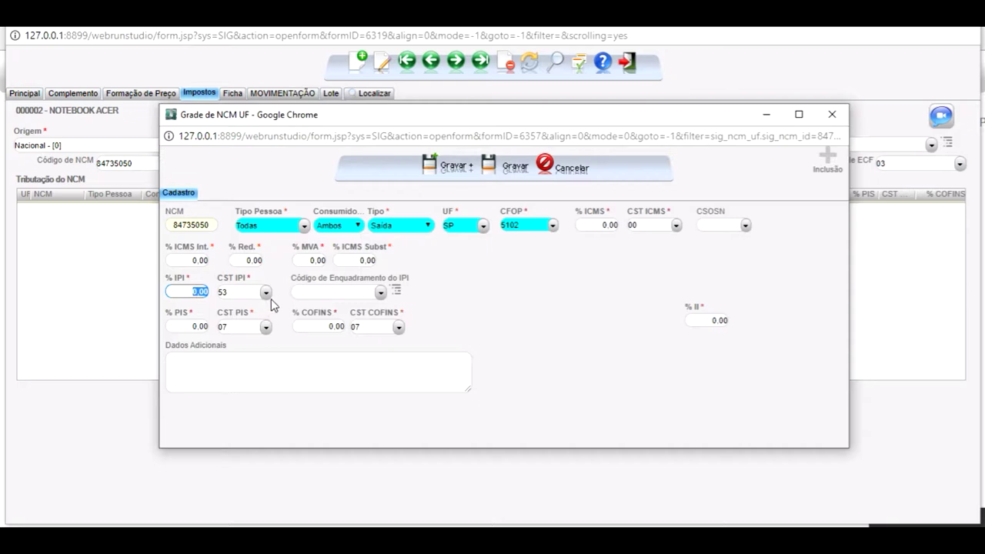
left_click(266, 294)
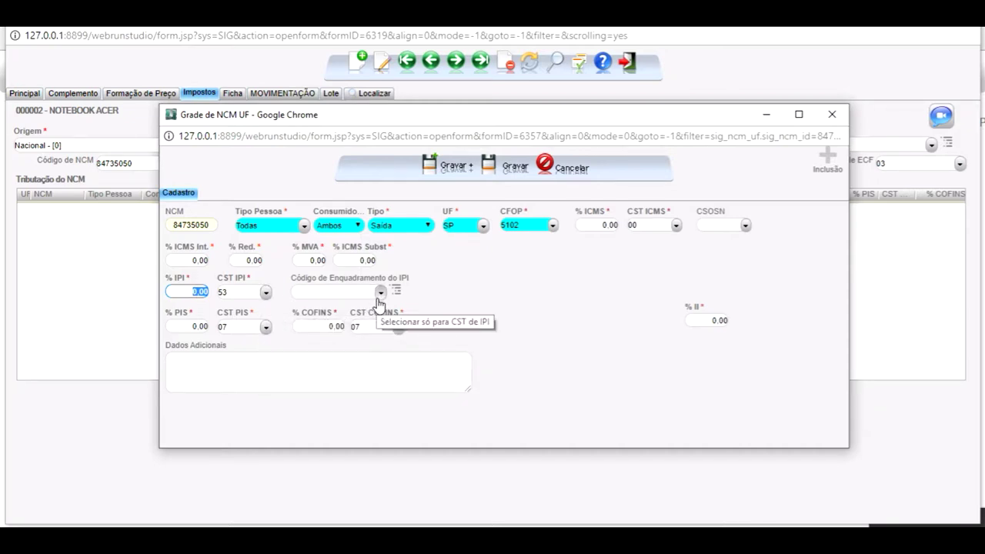
left_click(194, 328)
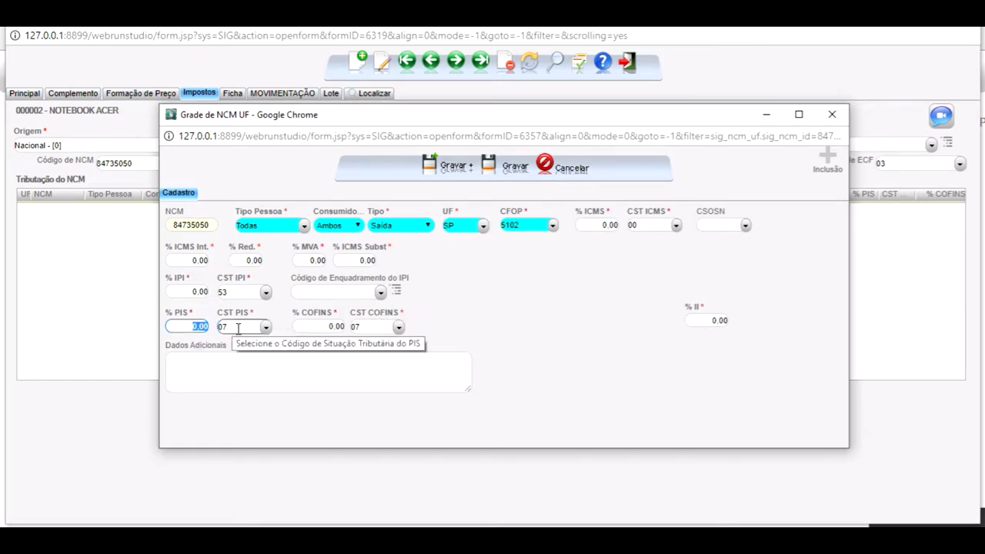
left_click(314, 329)
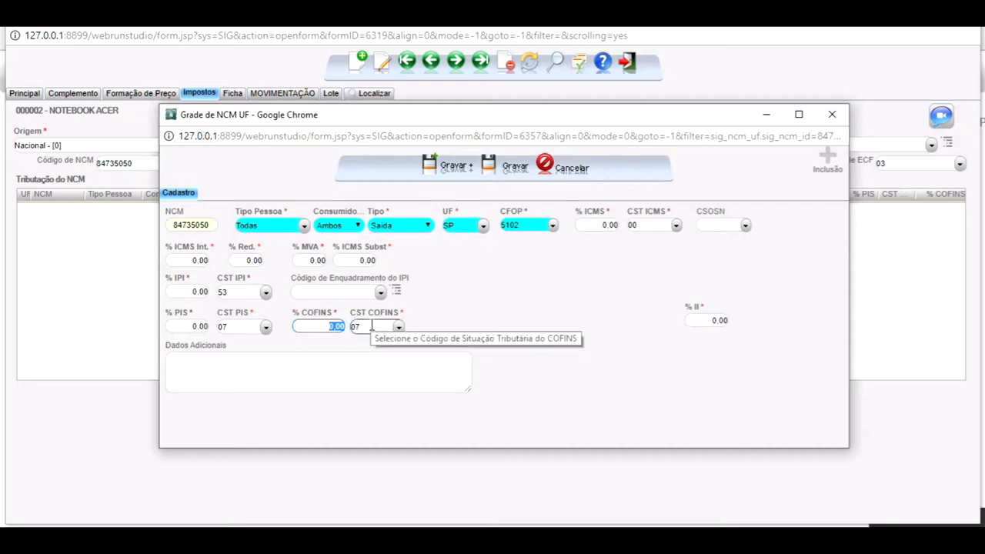
left_click(303, 361)
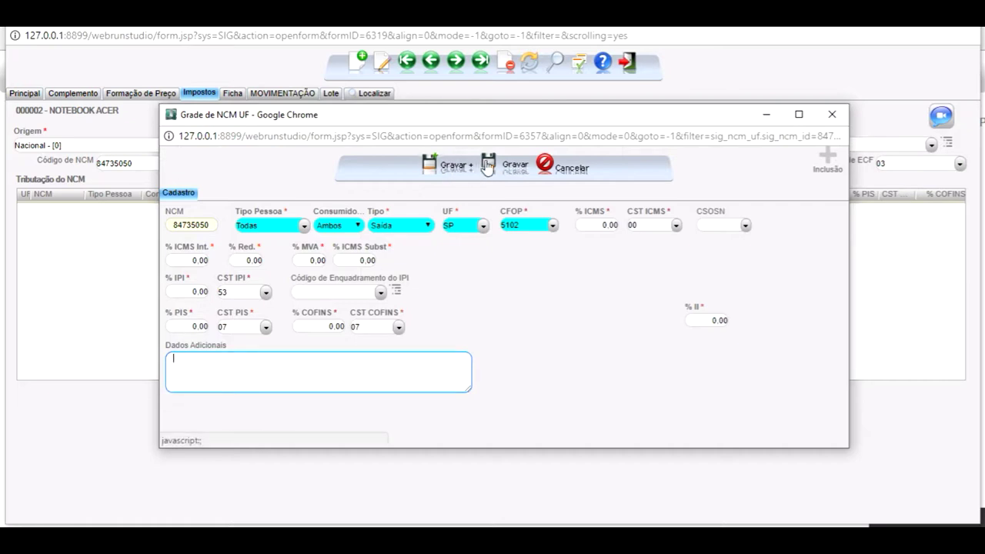
Save the NCM 84735050 tax entry, then close the product record and return to the open electronic invoice.
left_click(511, 166)
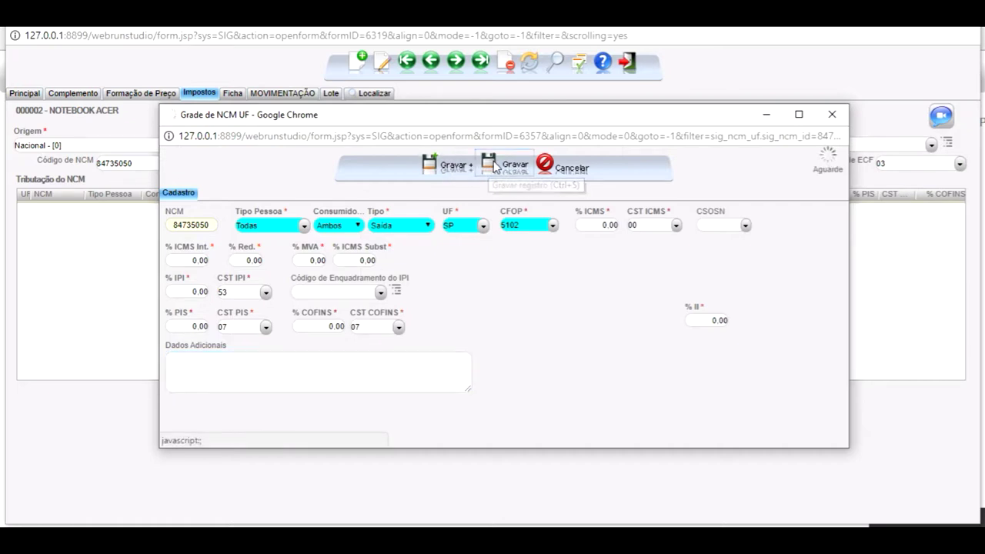
left_click(832, 113)
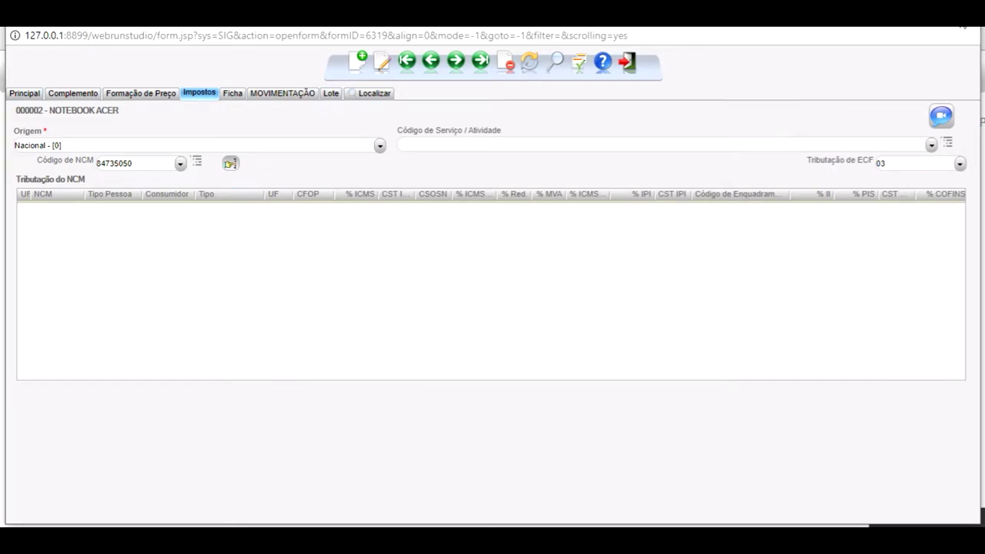
key("alt+F4")
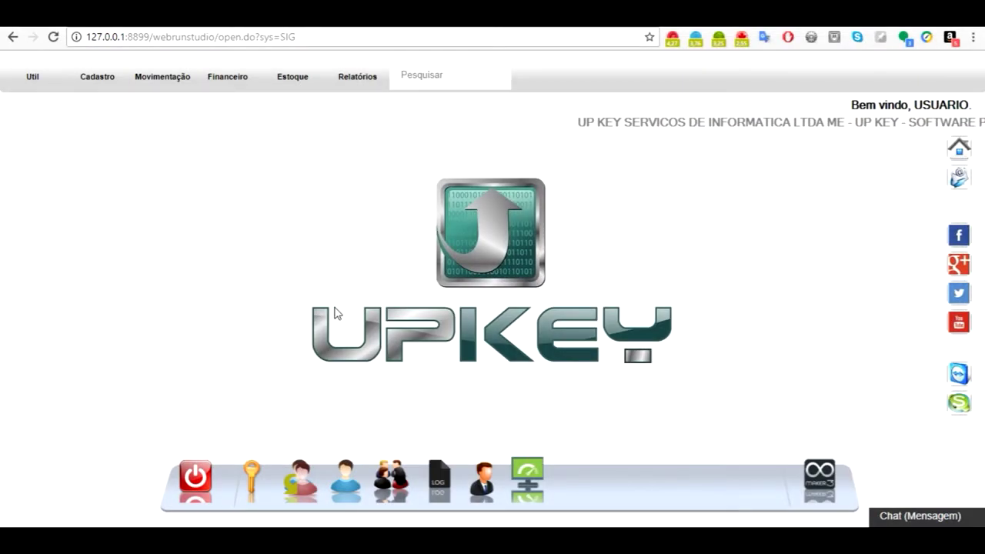
mouse_move(266, 539)
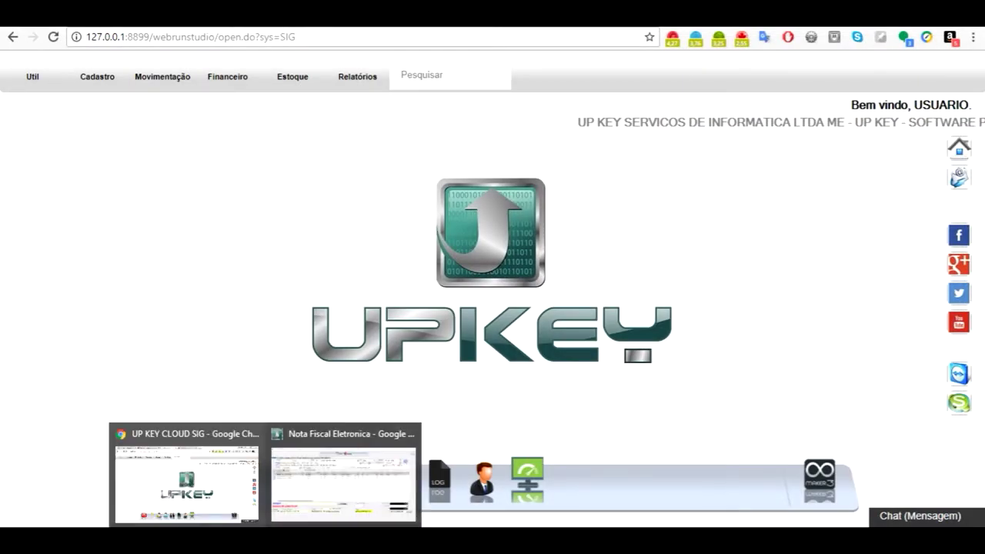
left_click(322, 486)
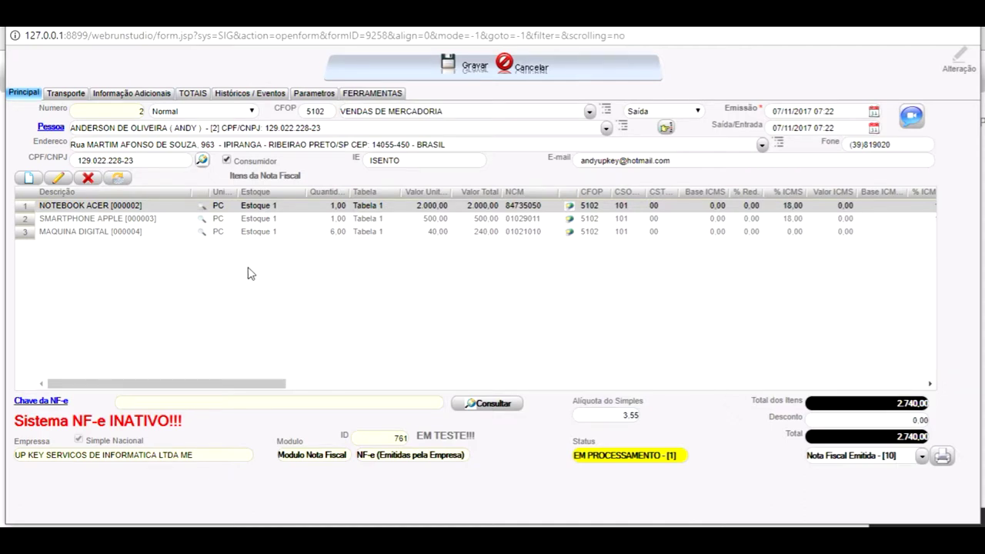
Open the invoice's transport data and examine the carrier options, freight types and freight value.
left_click(63, 94)
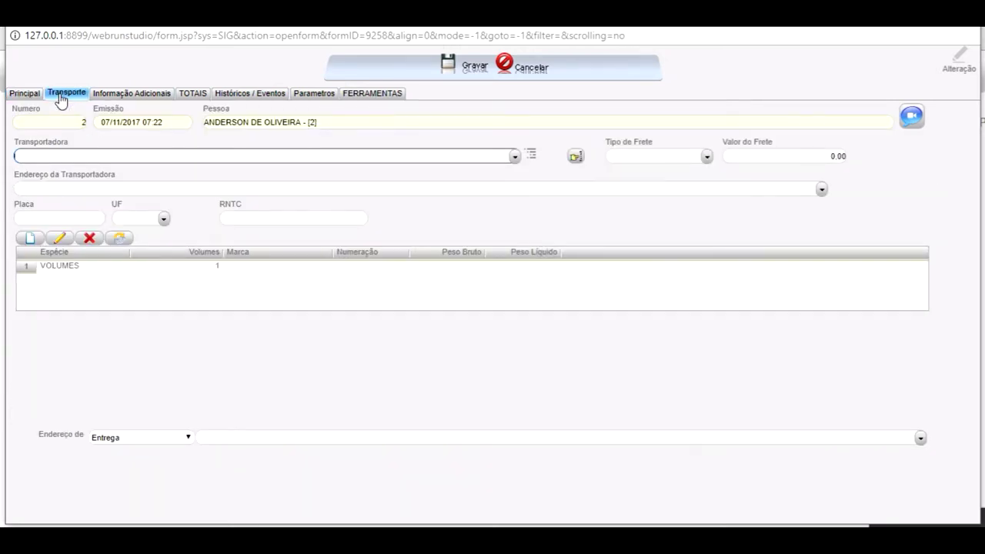
left_click(514, 157)
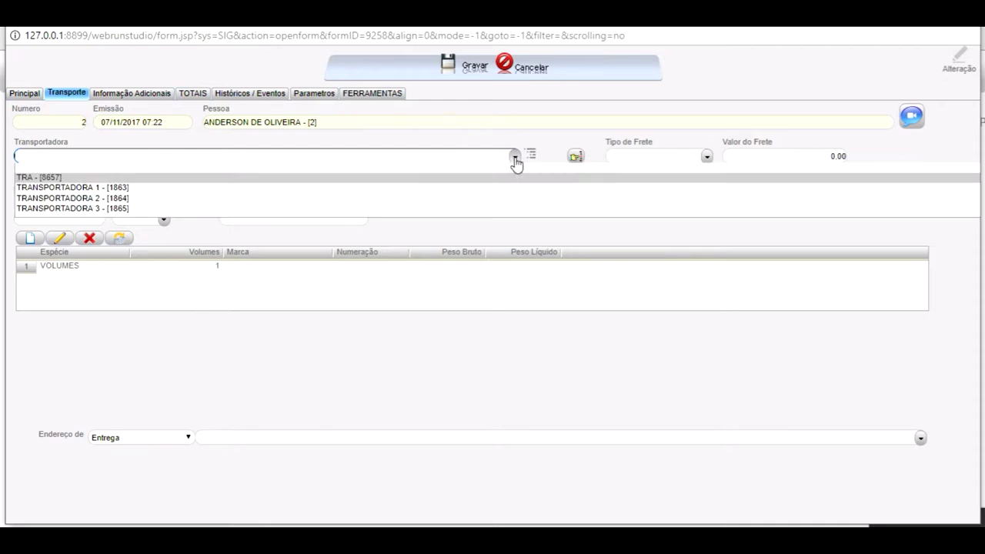
left_click(514, 157)
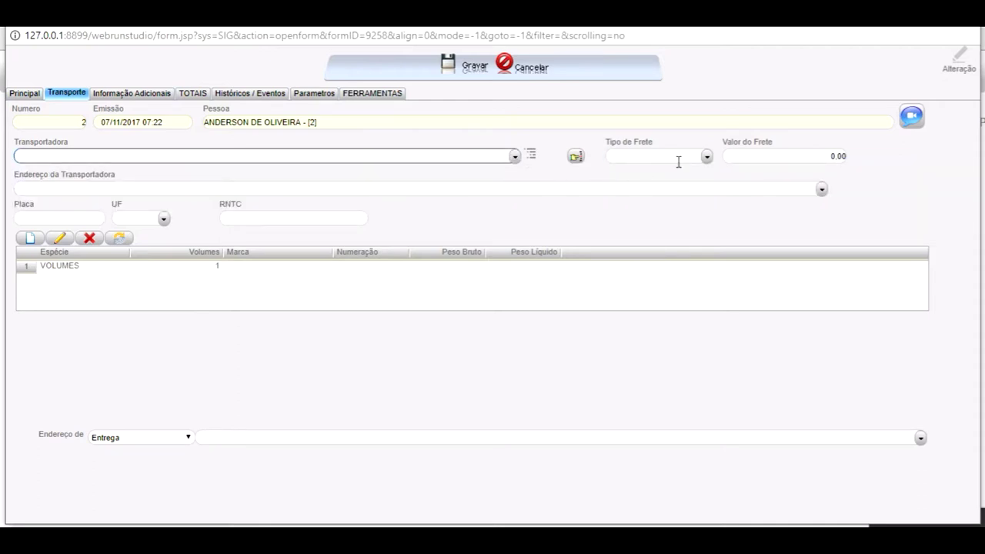
left_click(707, 157)
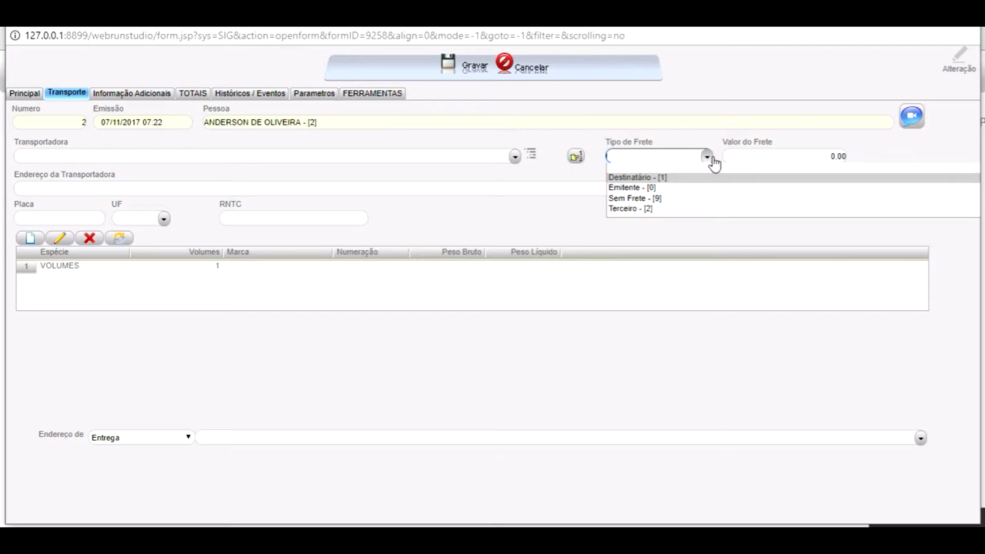
left_click(712, 159)
left_click(763, 156)
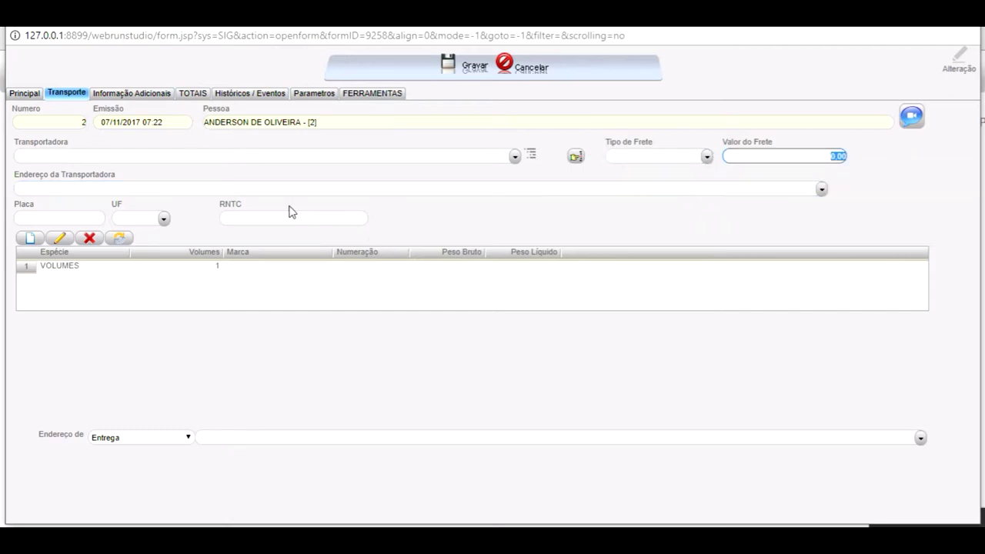
Set the invoice's carrier to TRANSPORTADORA 1 and select its registered address.
left_click(515, 156)
left_click(145, 188)
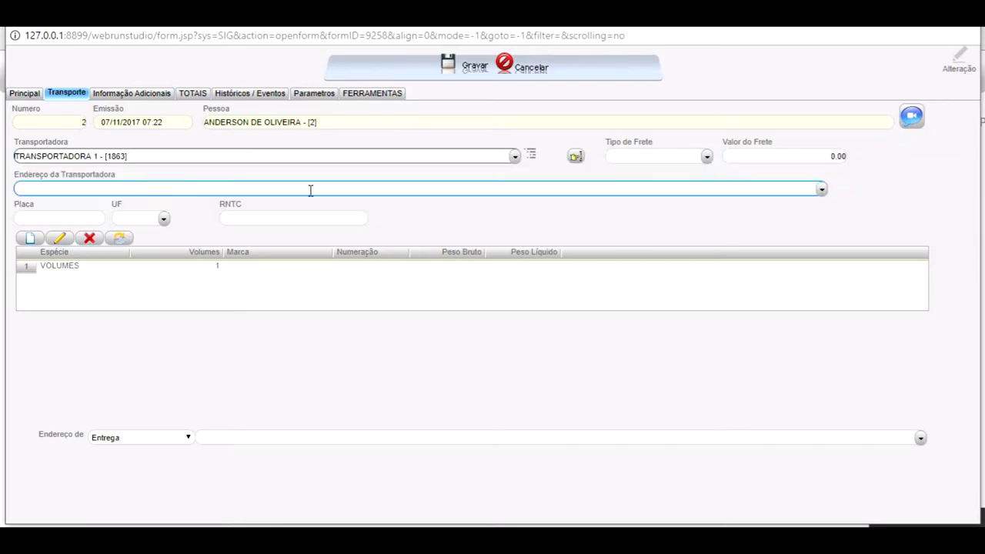
left_click(822, 189)
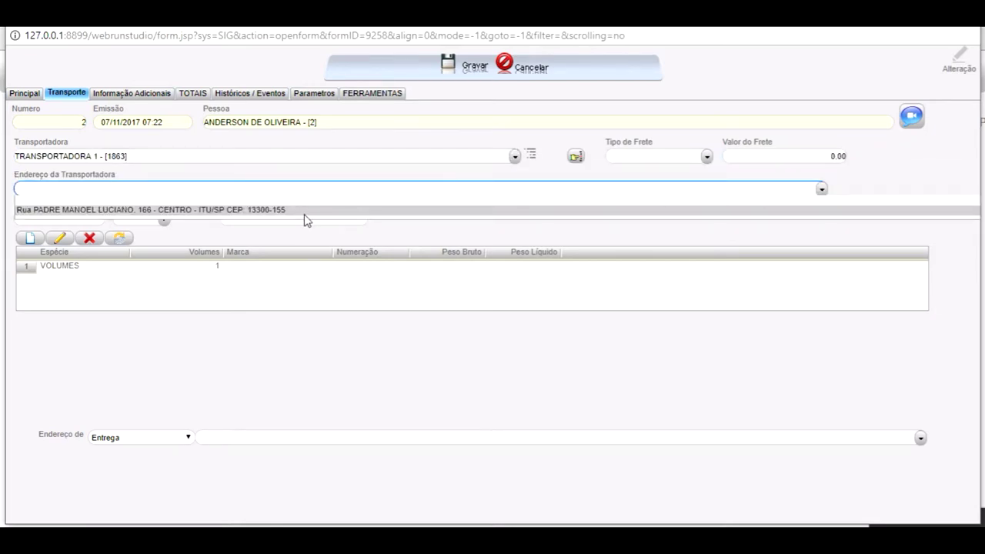
left_click(311, 213)
Examine the vehicle plate, UF and RNTC fields and the VOLUMES row of the invoice's transport data.
left_click(98, 219)
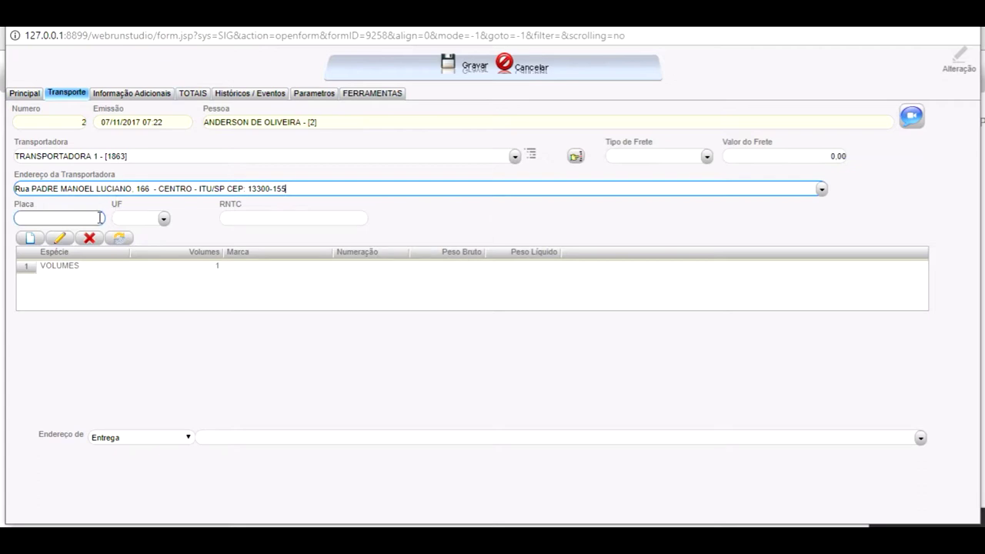
left_click(163, 219)
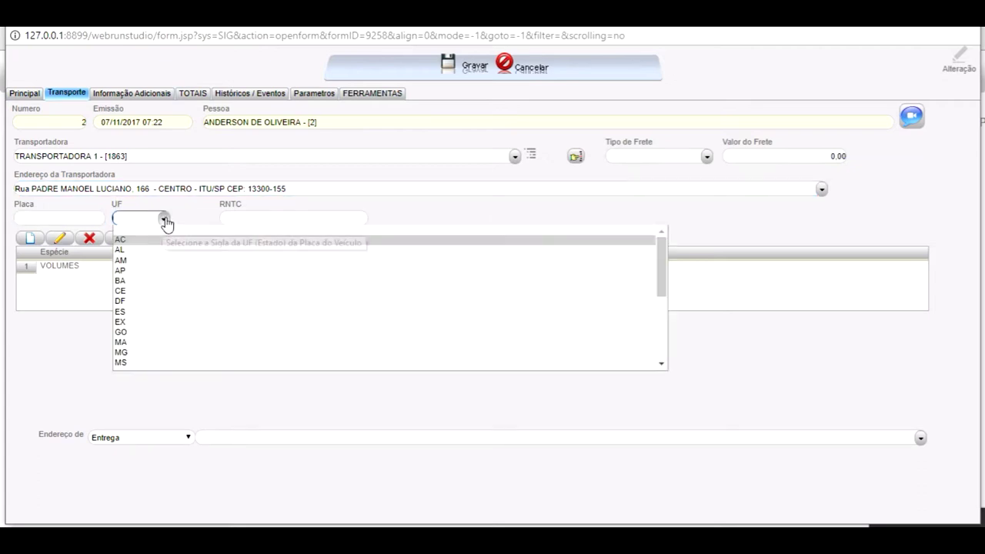
left_click(165, 220)
left_click(269, 218)
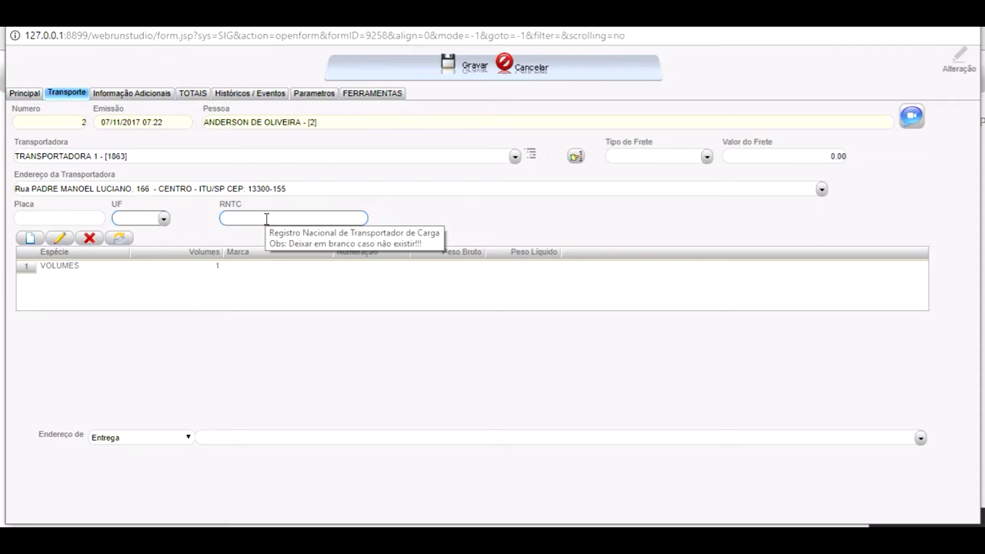
left_click(71, 277)
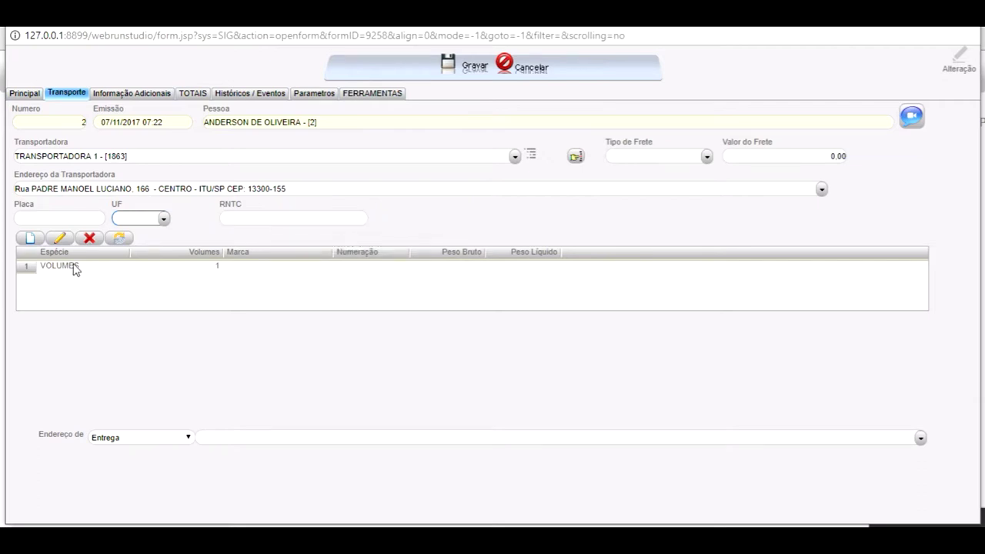
left_click(75, 267)
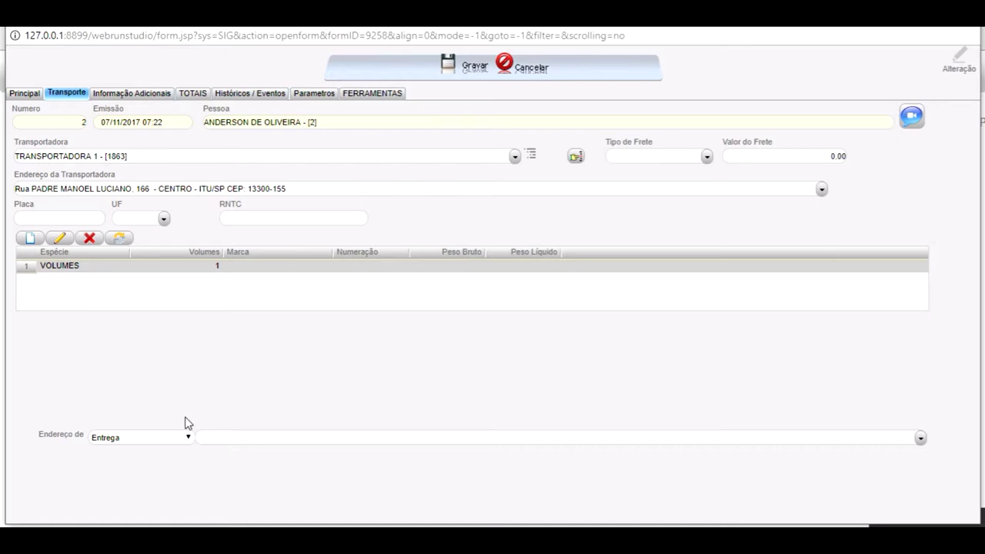
Compare the available delivery address in the transport data with the customer's address in the invoice's main data.
left_click(921, 438)
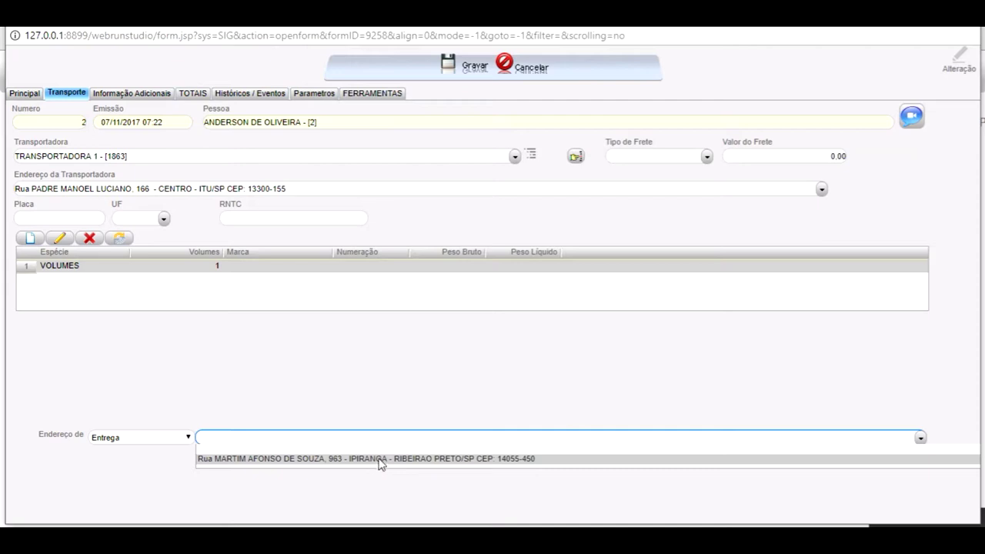
left_click(31, 95)
left_click(228, 144)
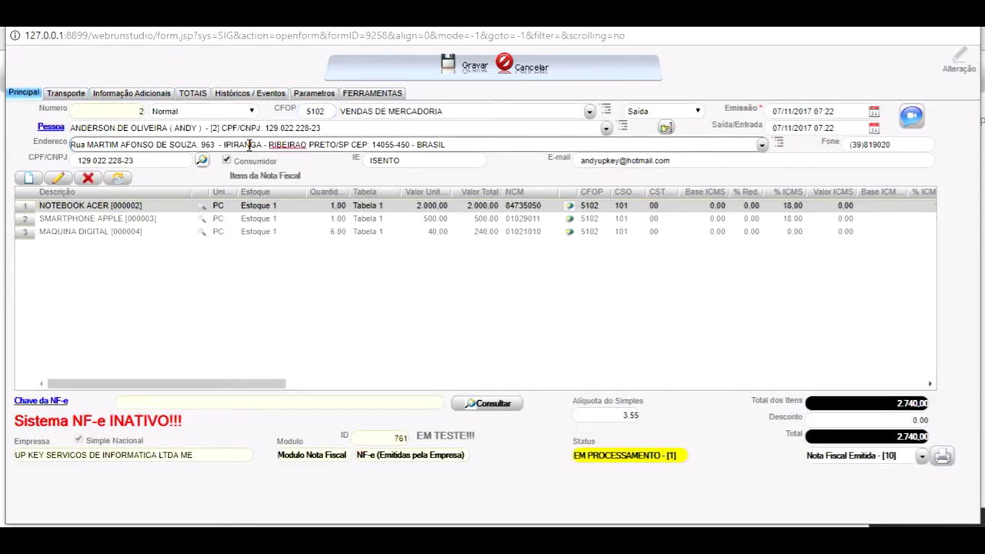
left_click(74, 95)
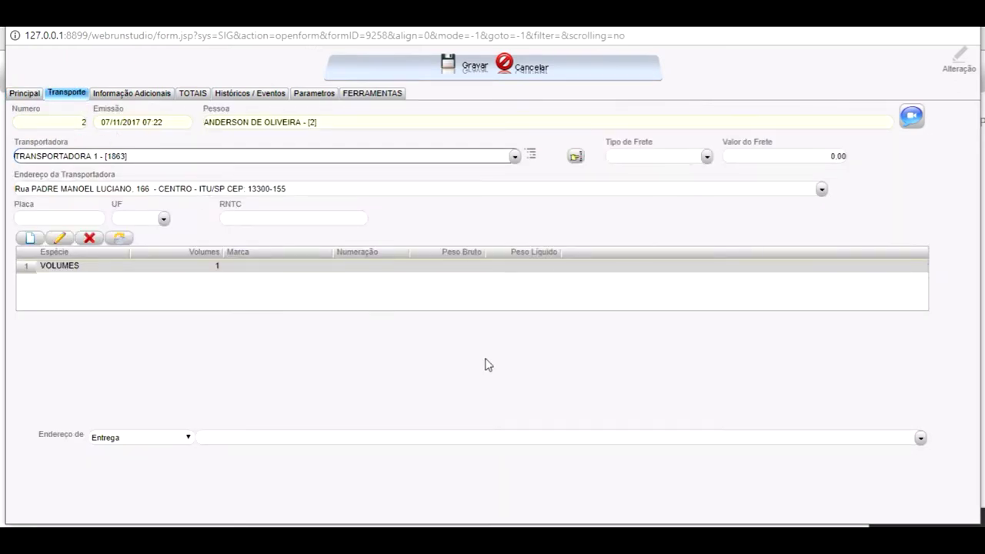
left_click(921, 437)
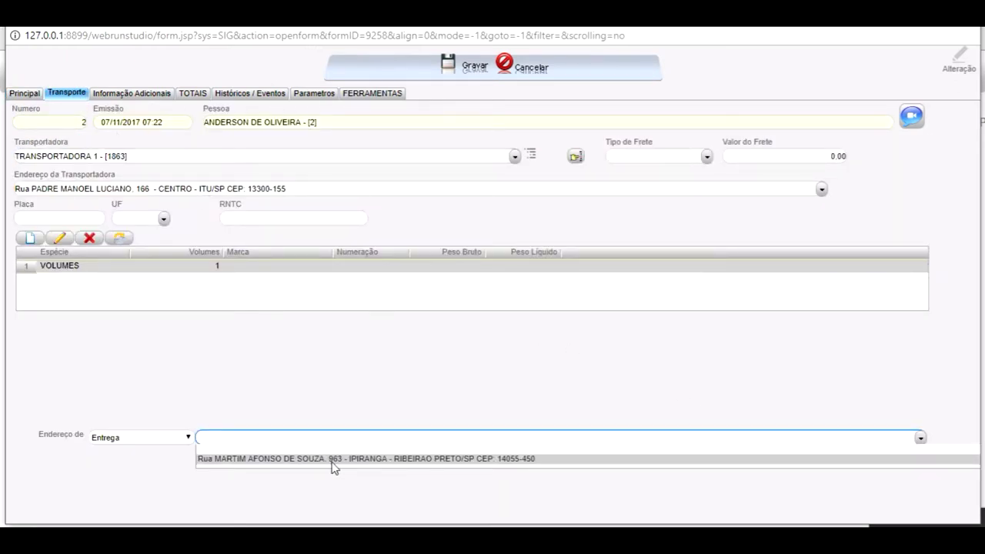
left_click(35, 97)
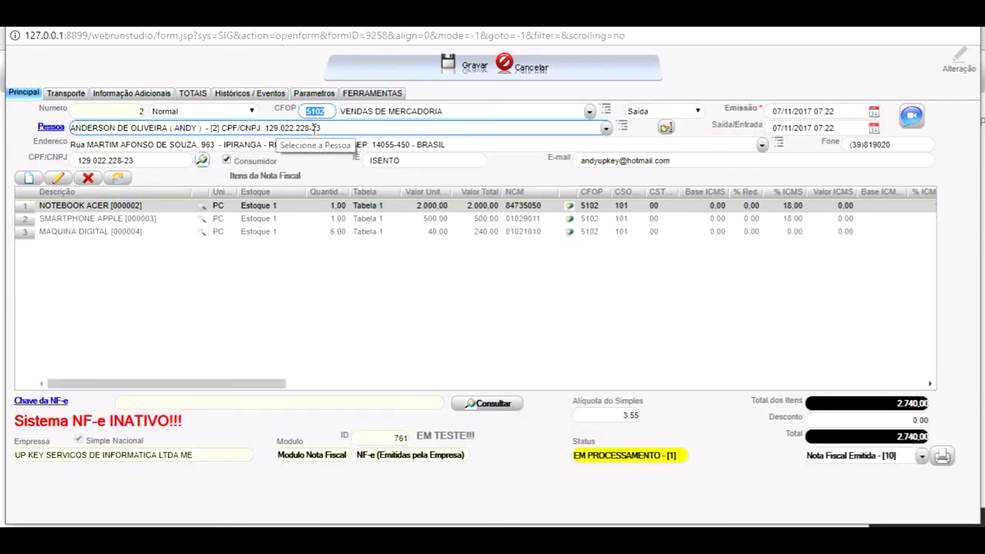
left_click(70, 93)
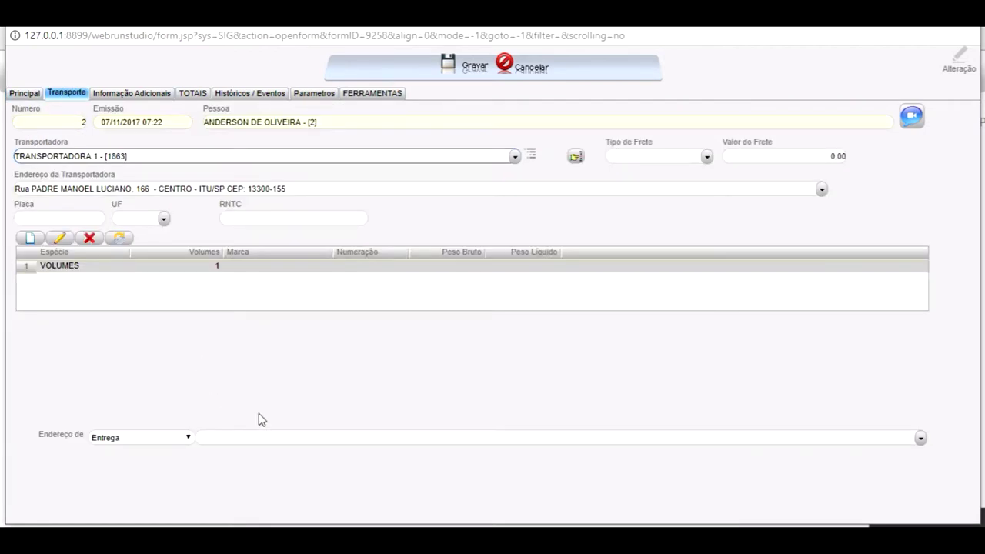
Open the invoice's additional information and examine the taxpayer notes field and the standard Simples Nacional message.
left_click(124, 96)
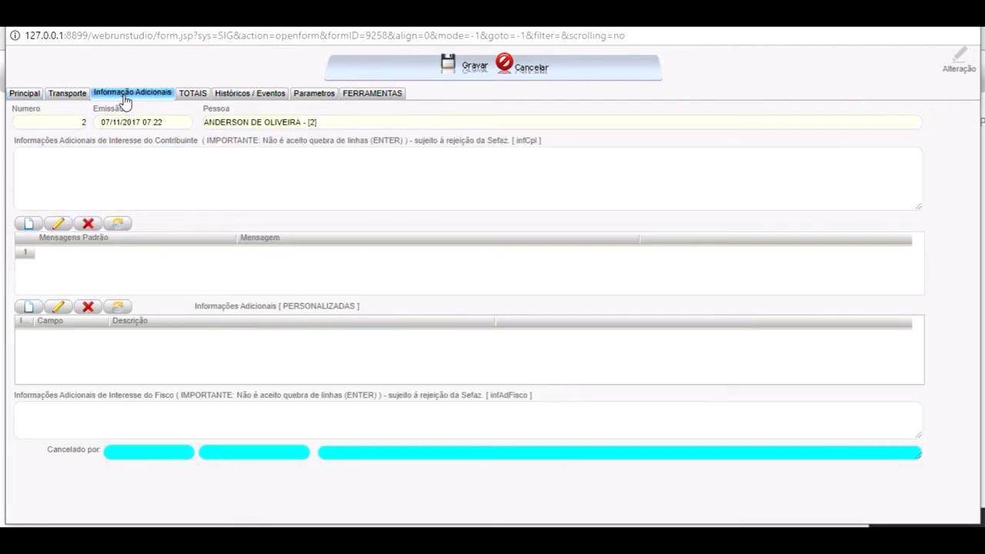
left_click(124, 175)
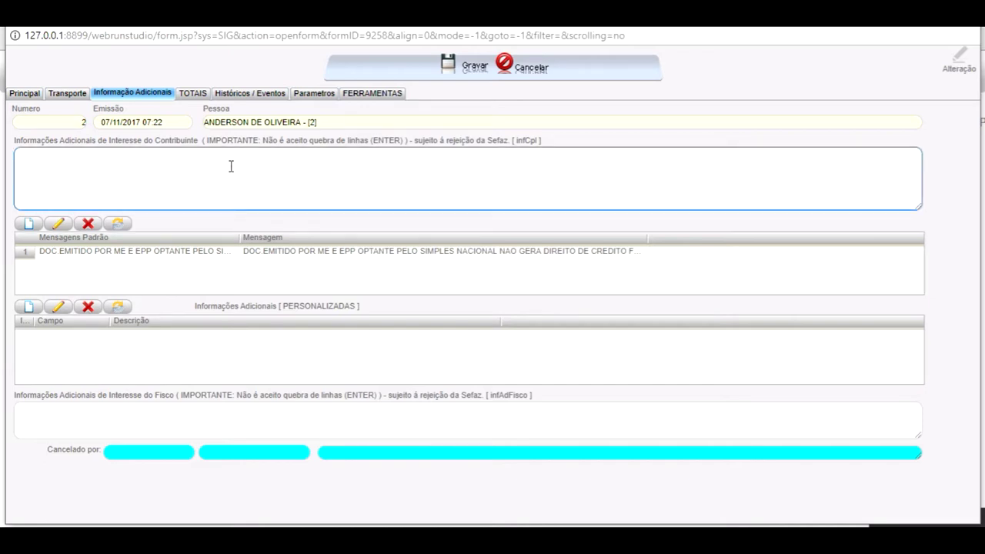
left_click(156, 257)
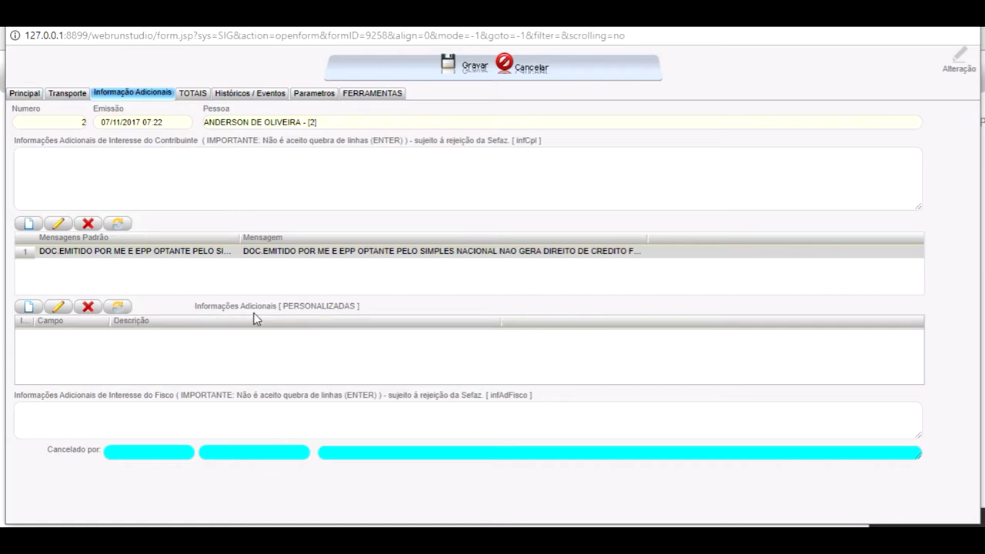
Try a customized additional-information entry with the field Pedido and the description 1, cancel it, and check the Fisco information field.
left_click(29, 307)
left_click(103, 335)
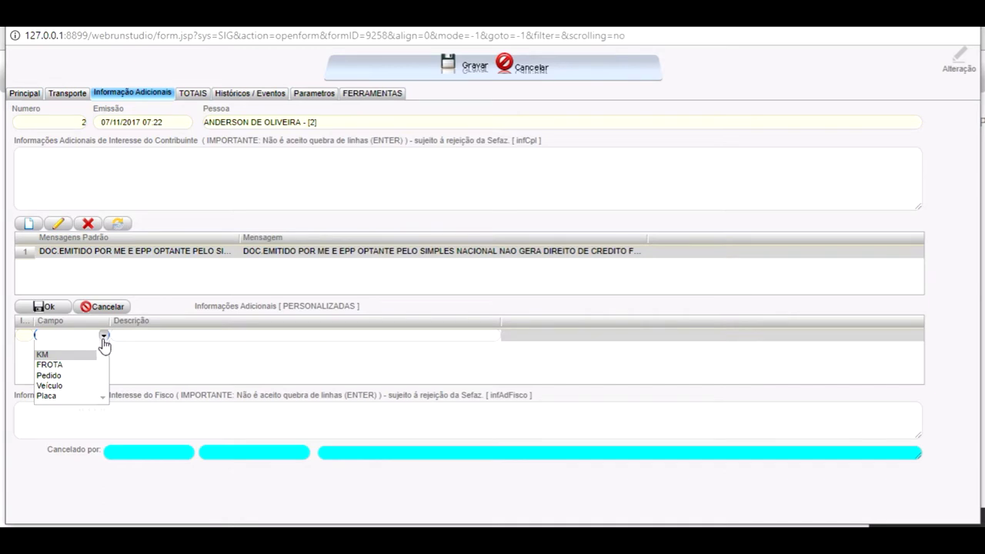
left_click(60, 375)
left_click(143, 334)
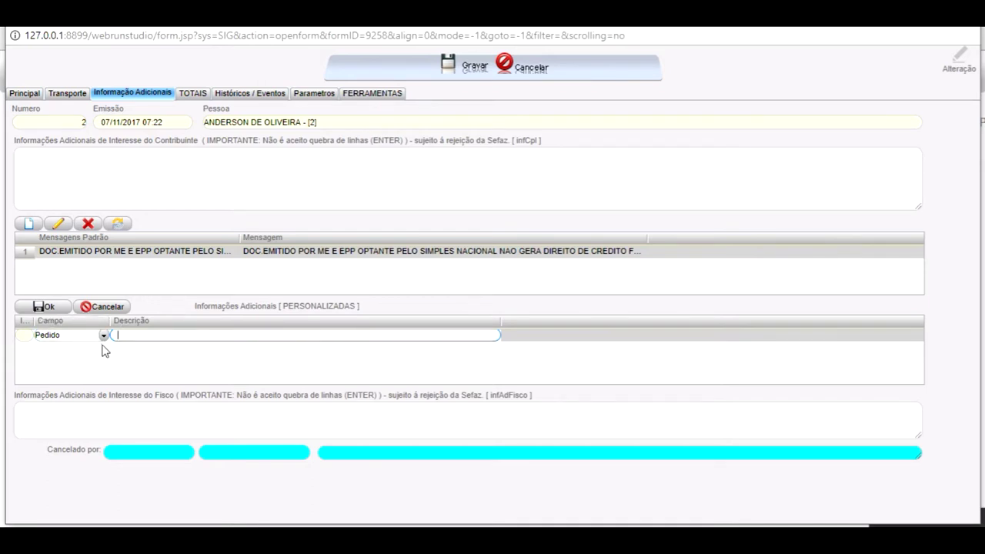
left_click(61, 335)
left_click(123, 335)
type("1")
left_click(110, 307)
left_click(80, 414)
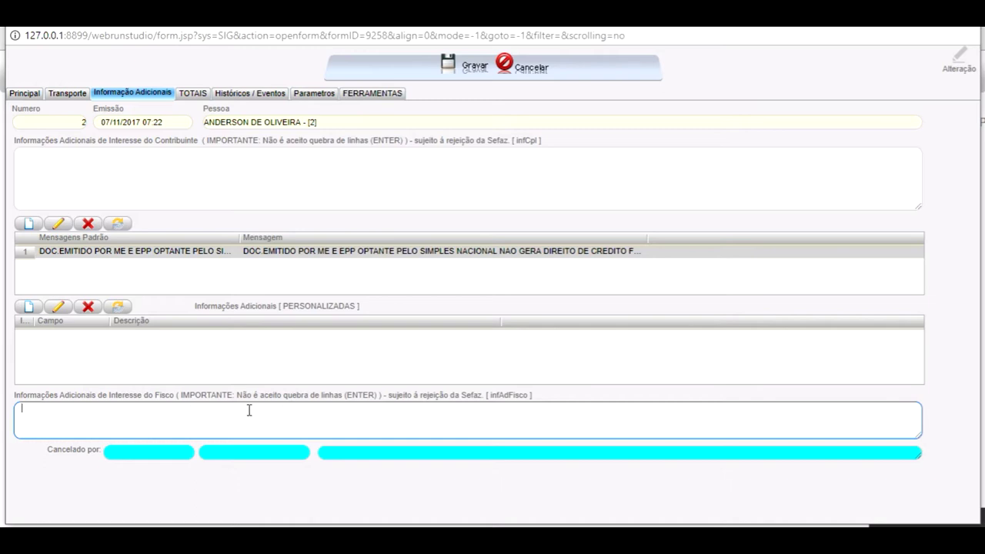
Open the invoice's totals and examine the first installment's due date without changing it.
left_click(189, 96)
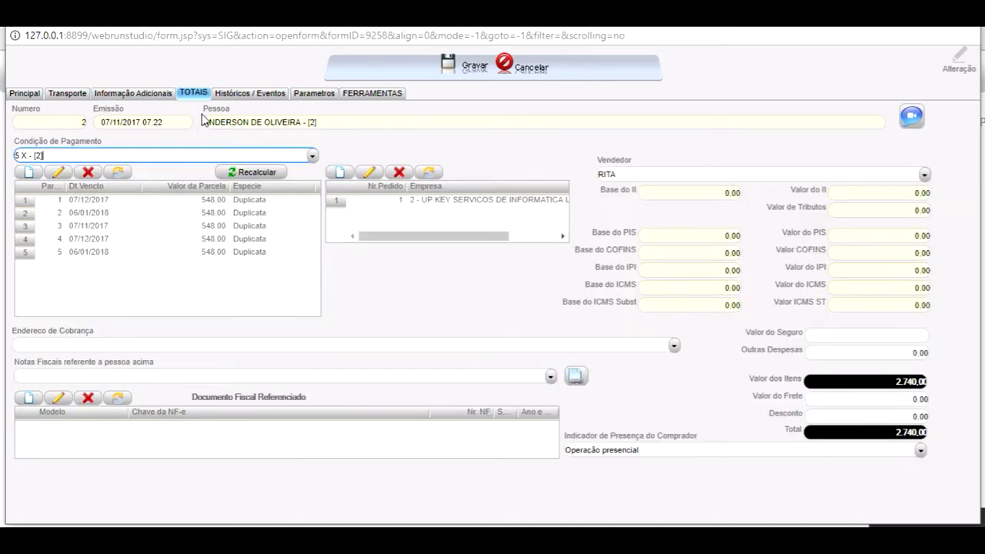
left_click(159, 202)
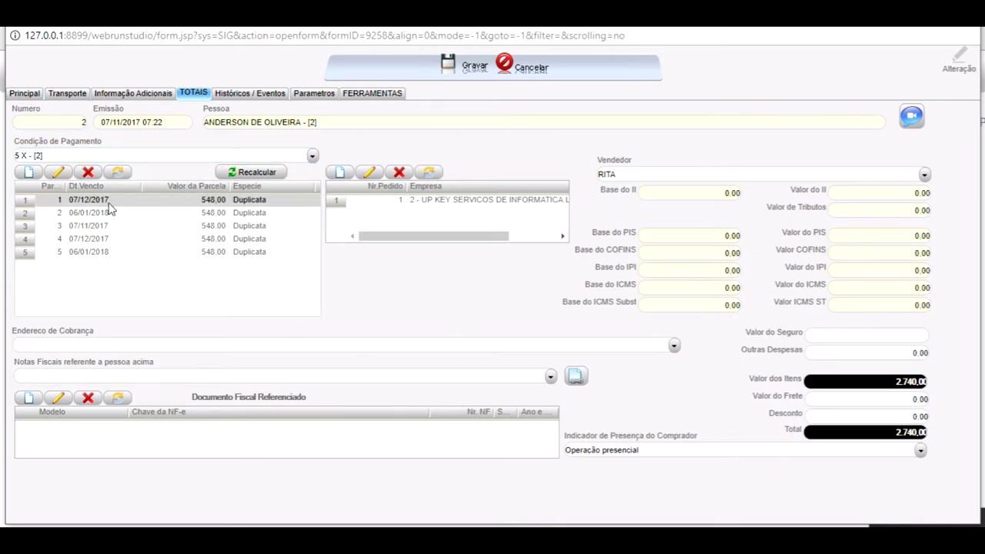
double_click(108, 202)
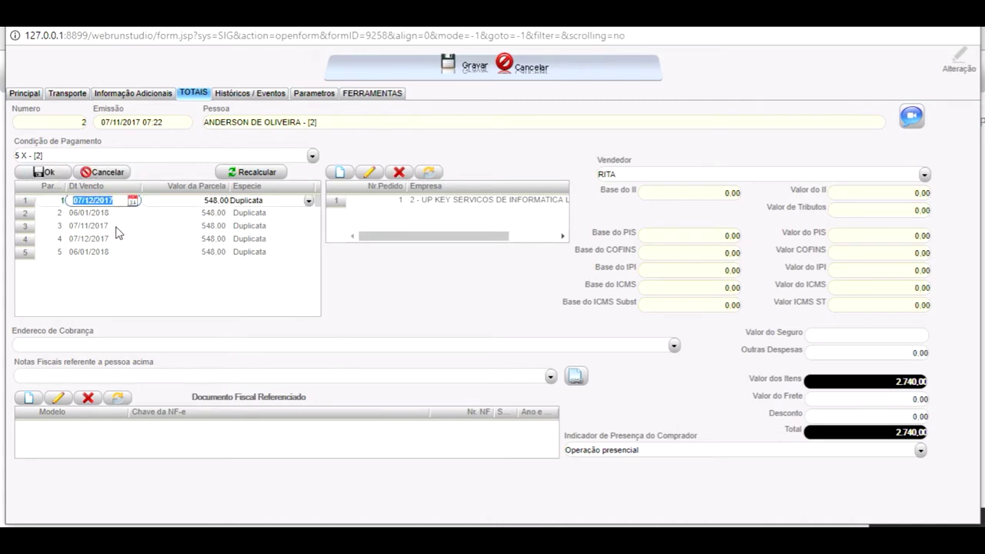
left_click(102, 172)
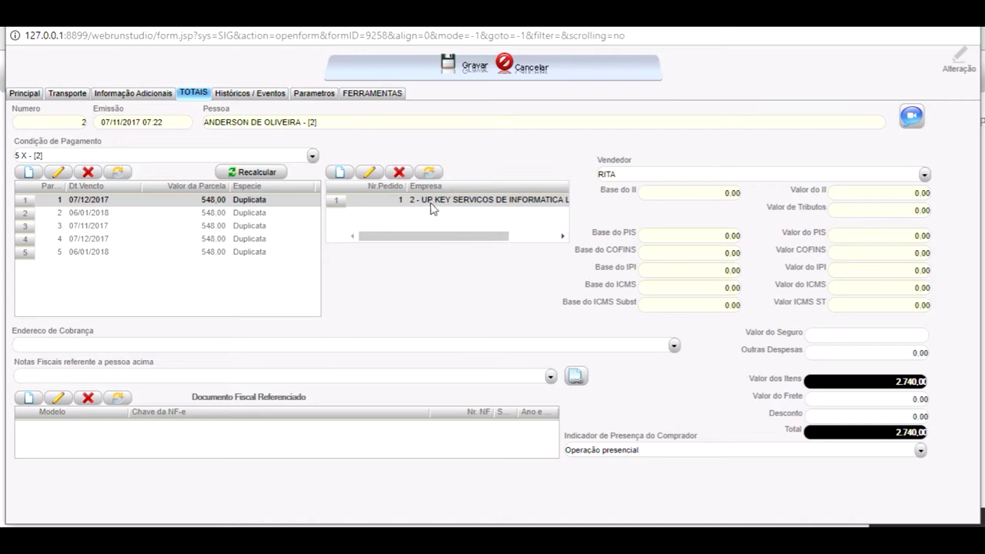
Examine the seller field and the II, tributos, PIS and COFINS base and value fields in the invoice's totals.
left_click(660, 174)
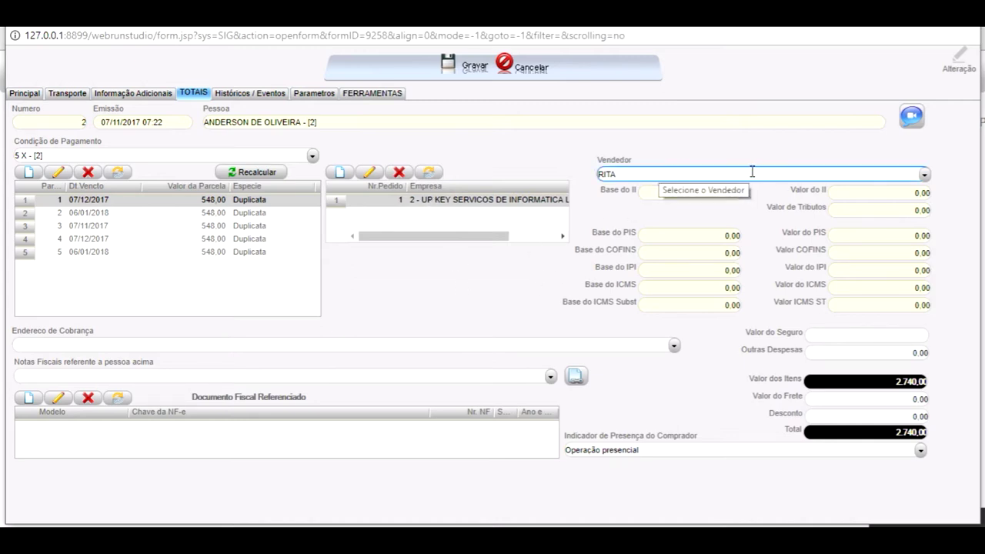
left_click(707, 194)
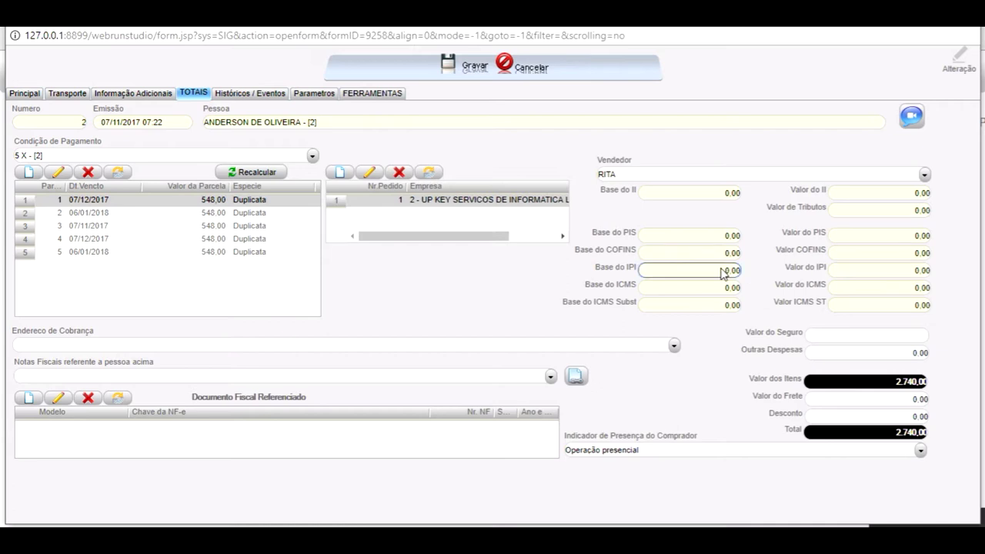
left_click(659, 198)
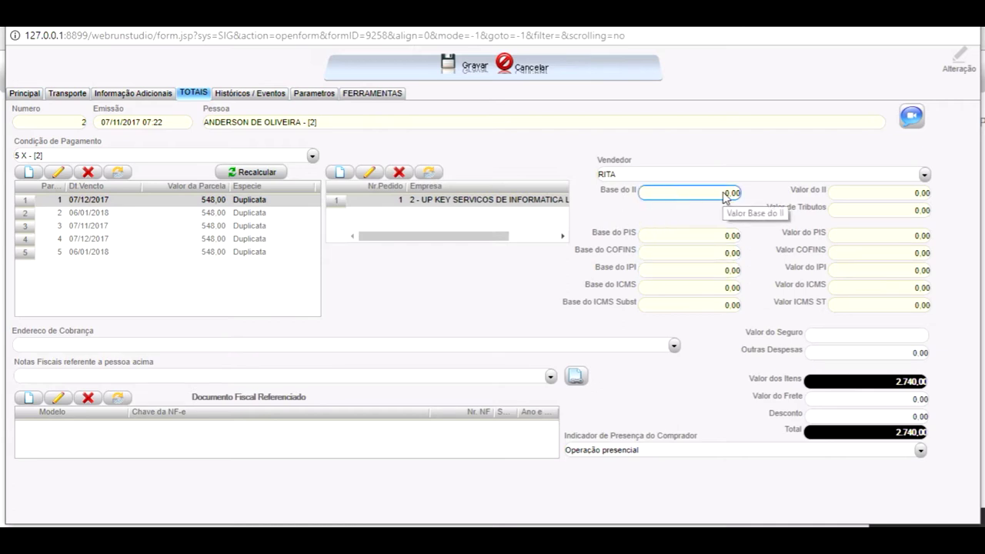
left_click(866, 197)
left_click(870, 211)
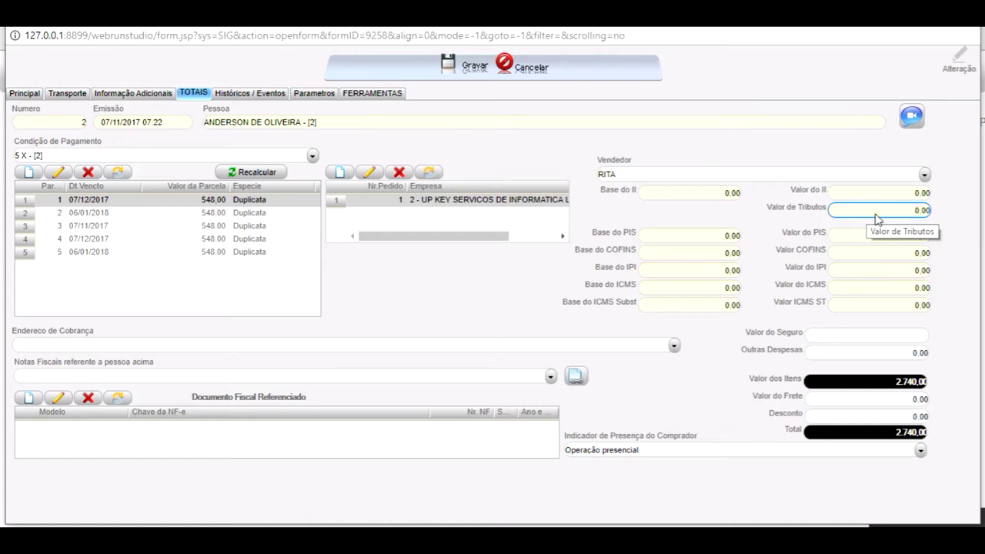
left_click(822, 239)
left_click(724, 233)
left_click(724, 254)
left_click(724, 237)
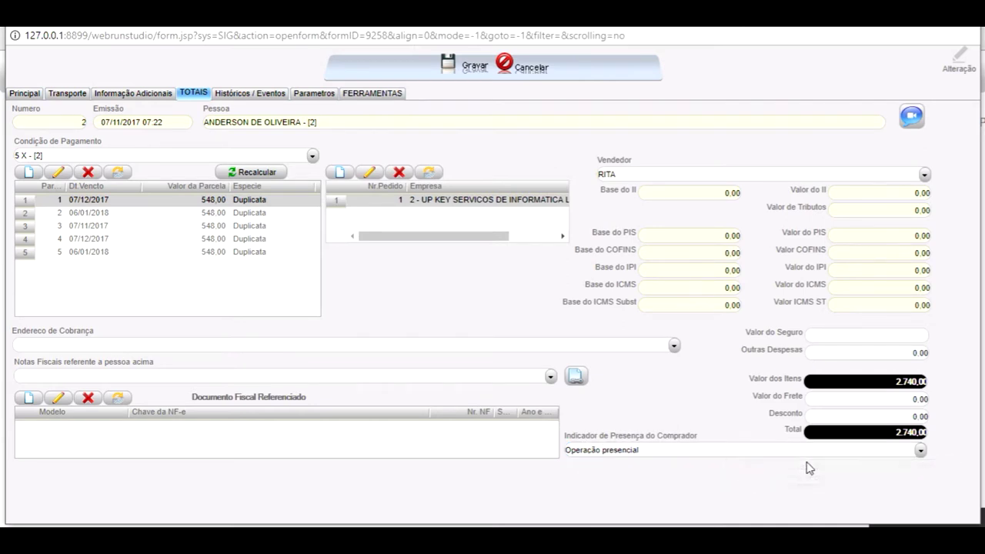
Review the available options for the buyer presence indicator and the billing address without changing either.
left_click(920, 451)
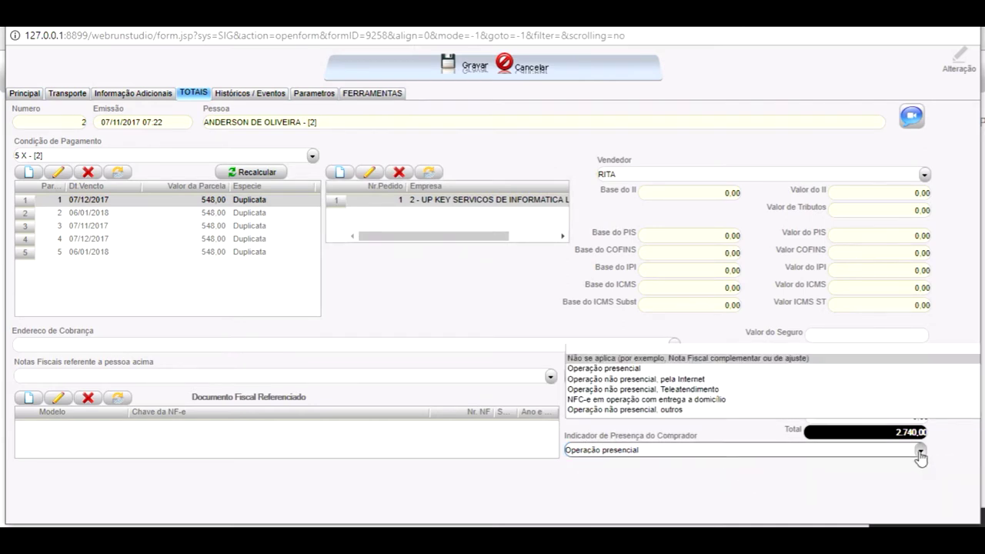
left_click(843, 469)
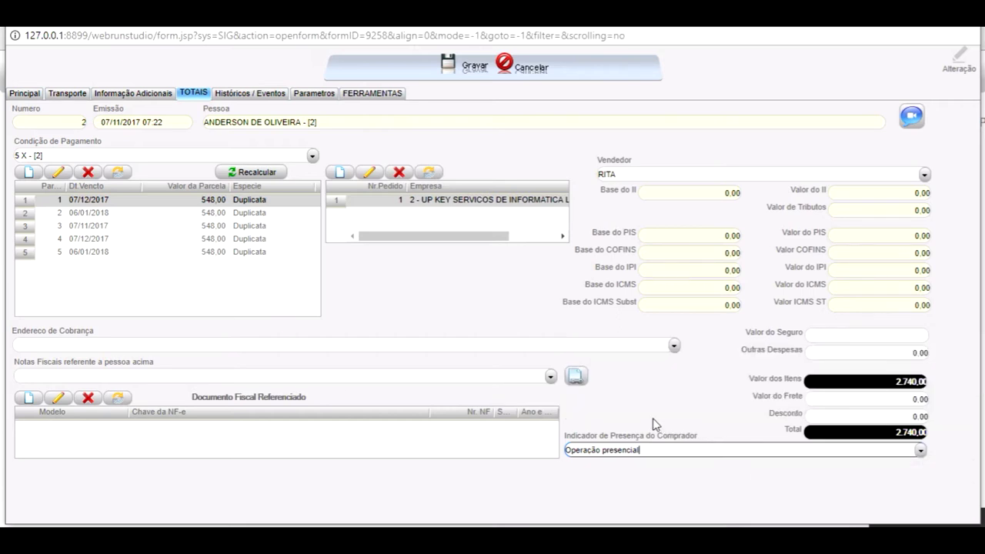
left_click(320, 347)
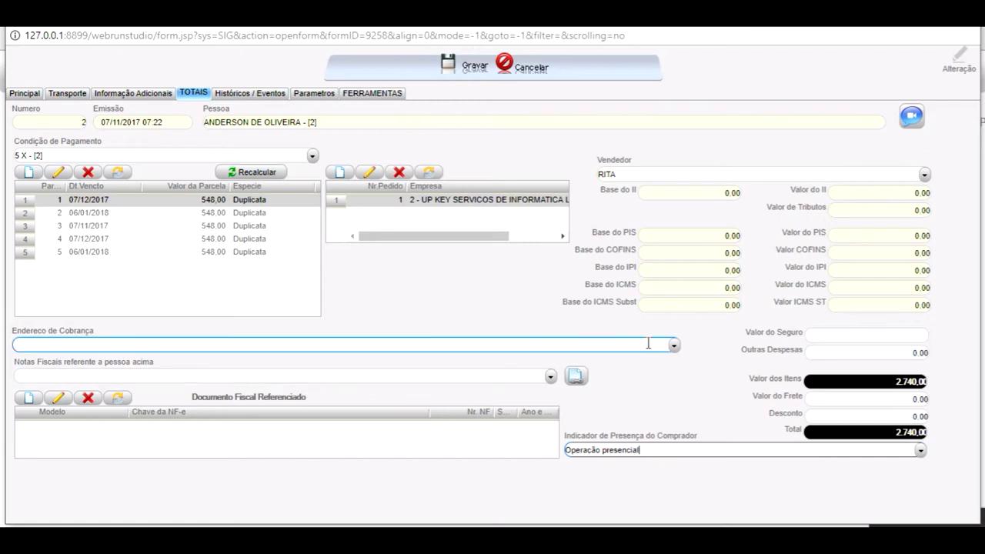
left_click(675, 346)
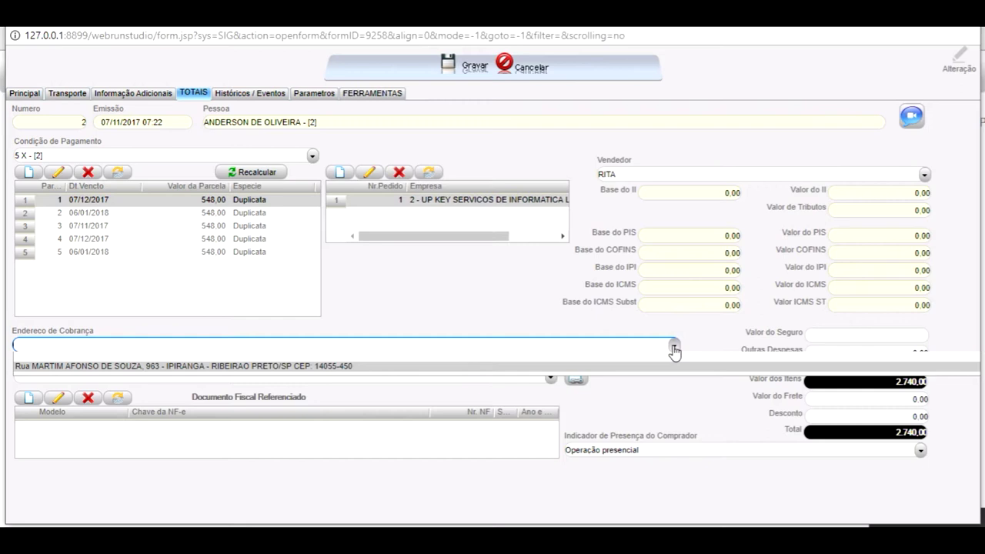
left_click(674, 348)
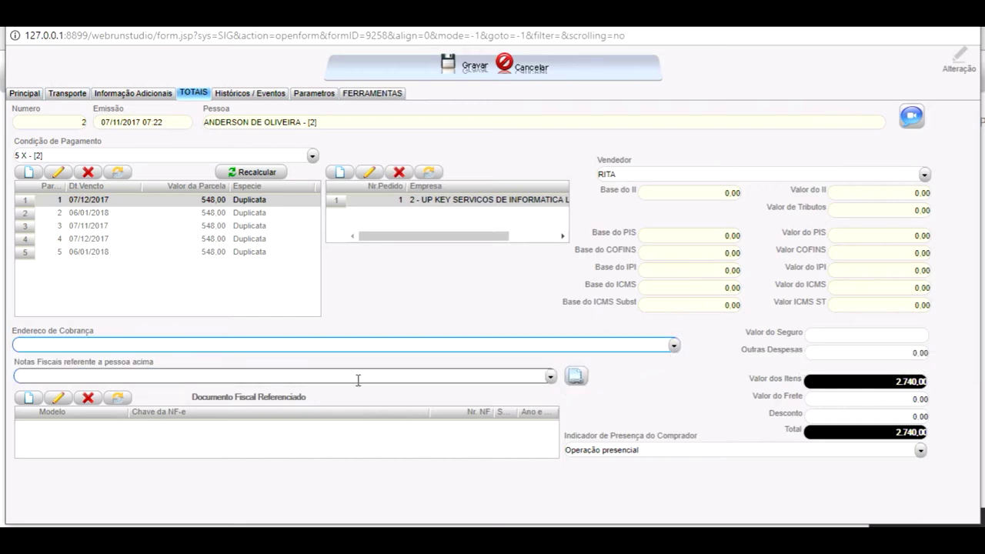
Include the customer's invoice dated 23/03/2017 as a referenced fiscal document.
left_click(548, 375)
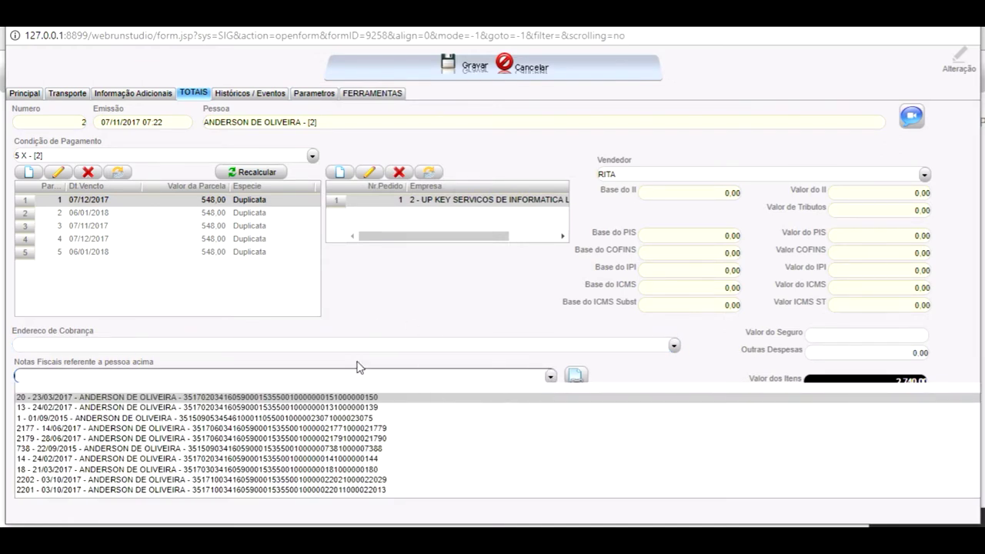
left_click(329, 398)
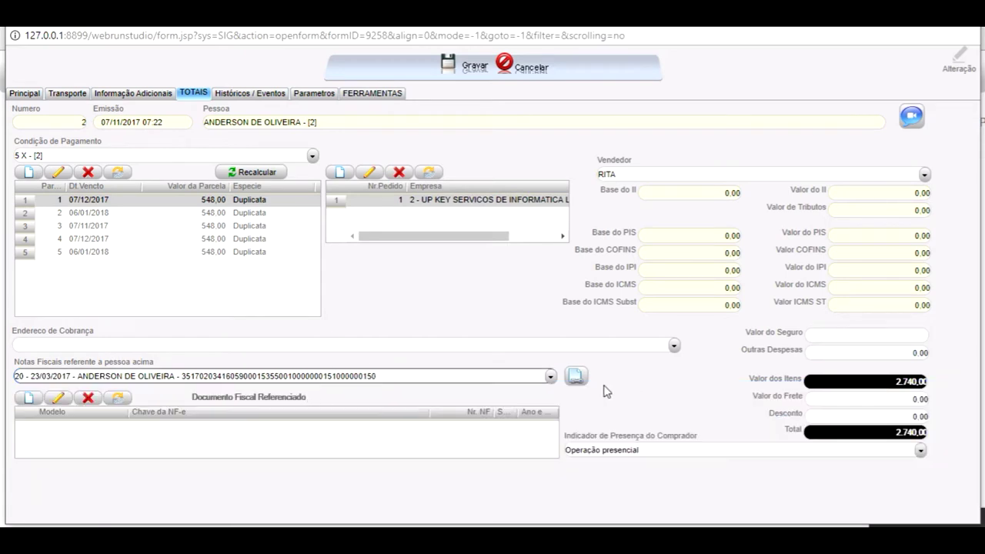
left_click(579, 380)
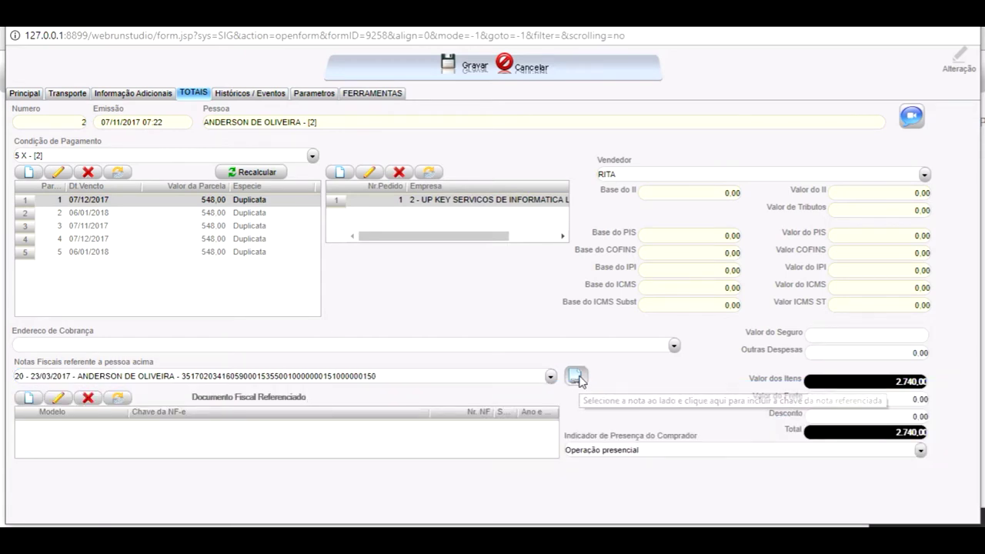
Delete the NF-e entry from the invoice's referenced fiscal documents and confirm the deletion.
left_click(308, 428)
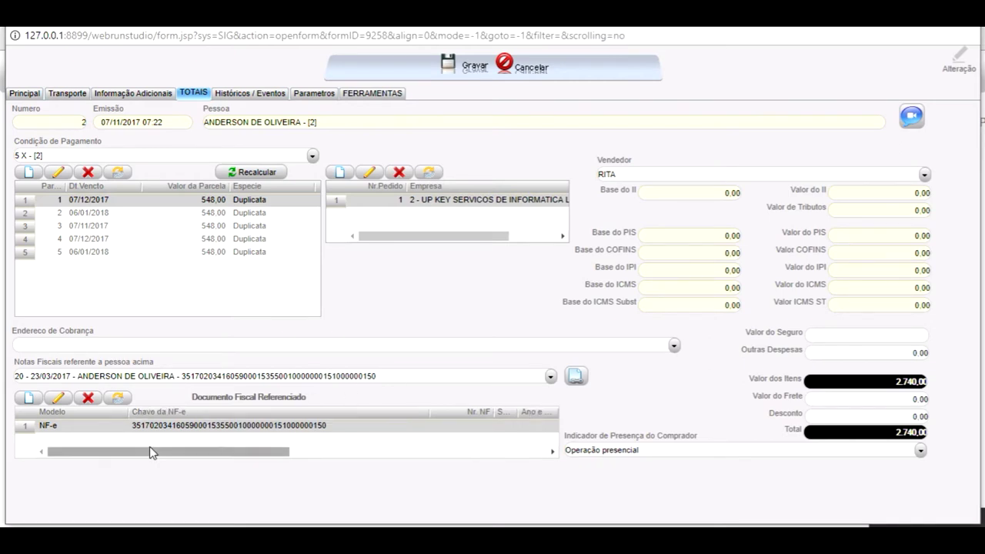
left_click(90, 398)
left_click(524, 302)
left_click(544, 348)
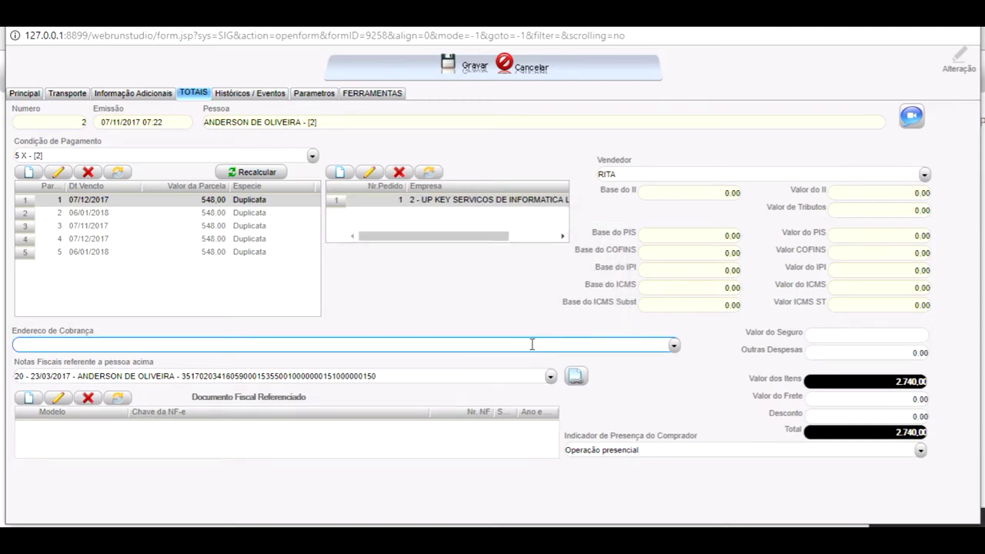
Open the invoice's history and events and try to cancel the invoice.
left_click(254, 98)
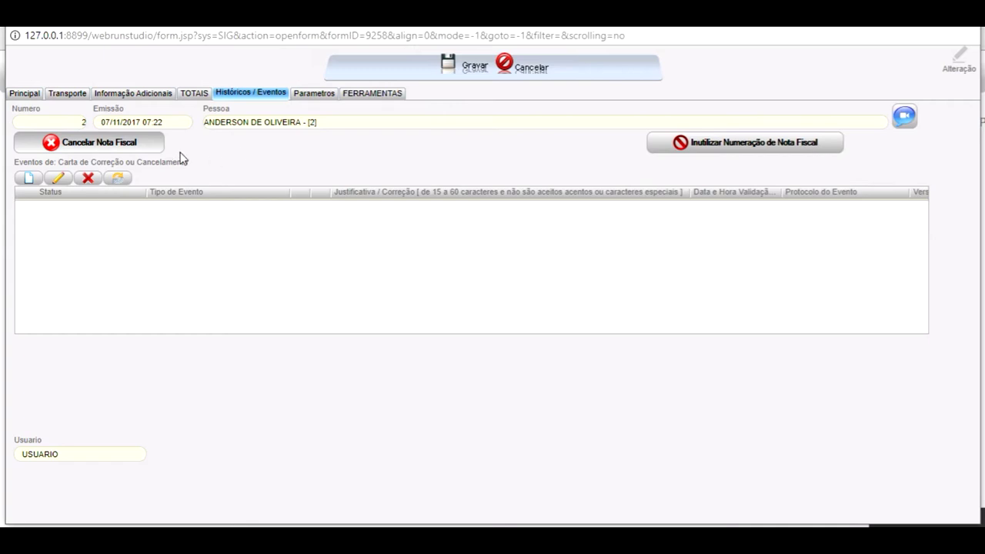
left_click(121, 146)
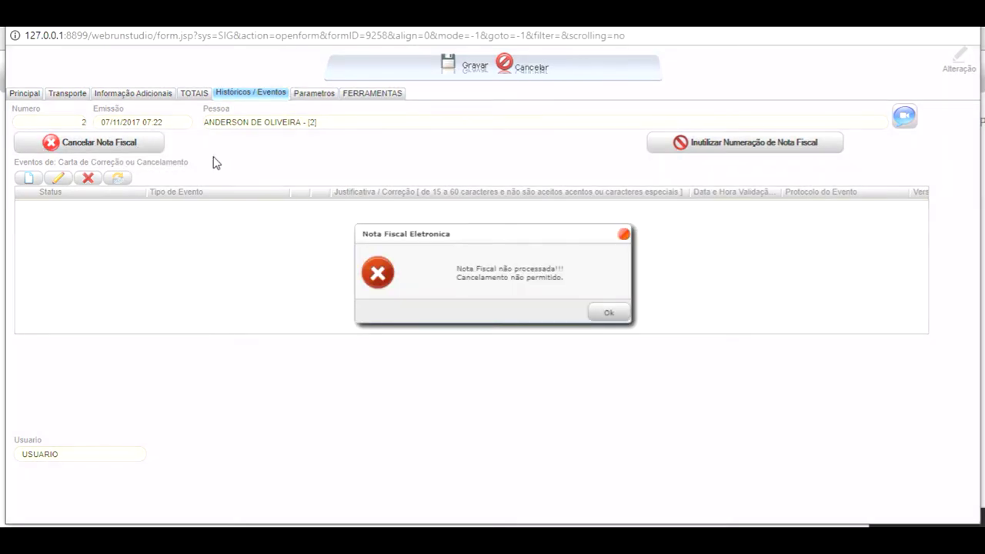
left_click(607, 314)
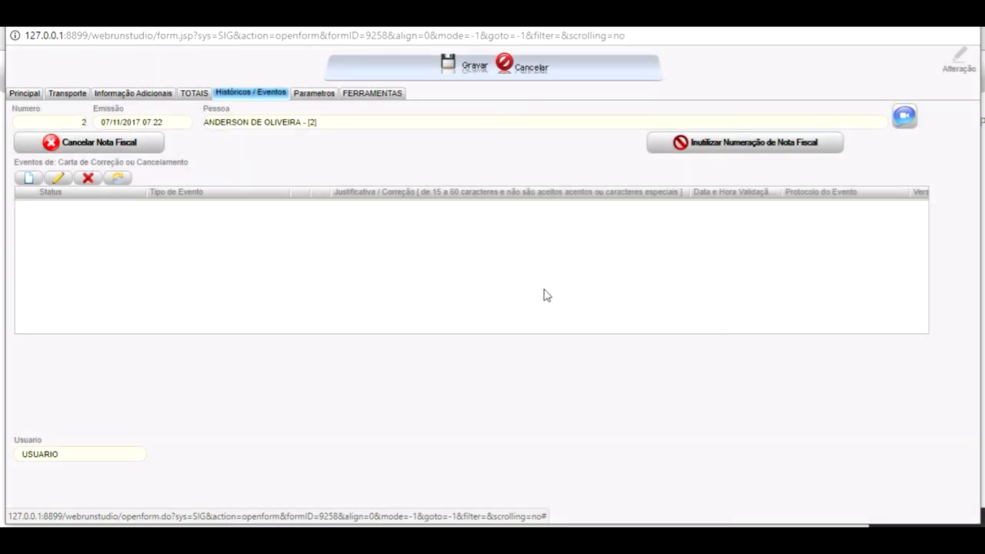
Add a Carta de Correção event with the text "O BAIRRO DO CLIENTE CORRETO E CENTRO" and try to validate it.
left_click(30, 179)
left_click(379, 211)
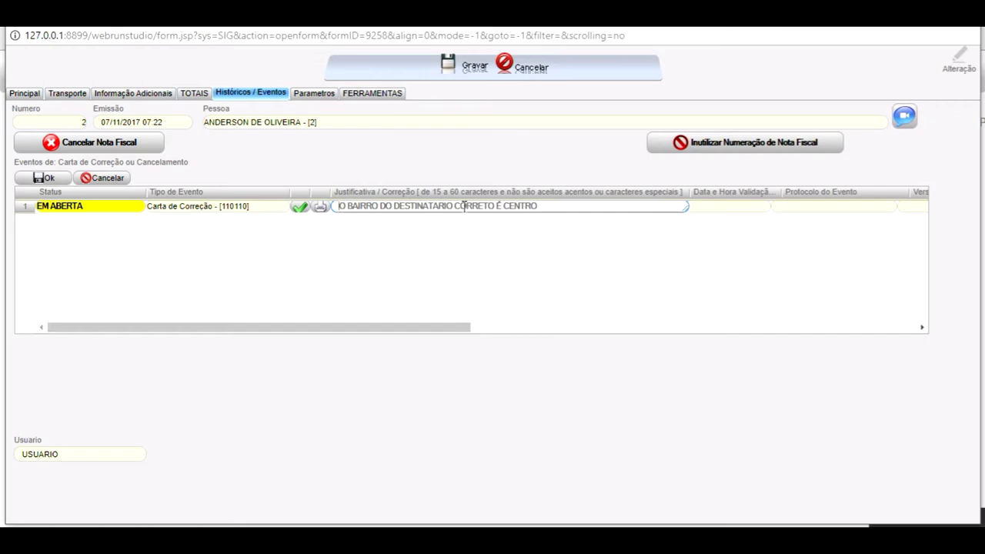
key("ctrl+a")
type("fdsafdasfadsfdasdas")
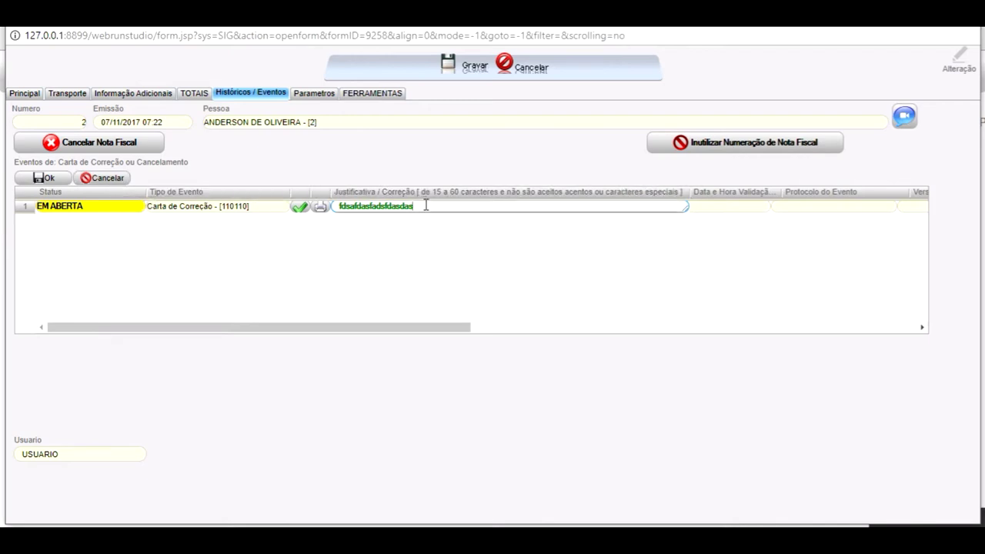
left_click_drag(426, 206, 319, 220)
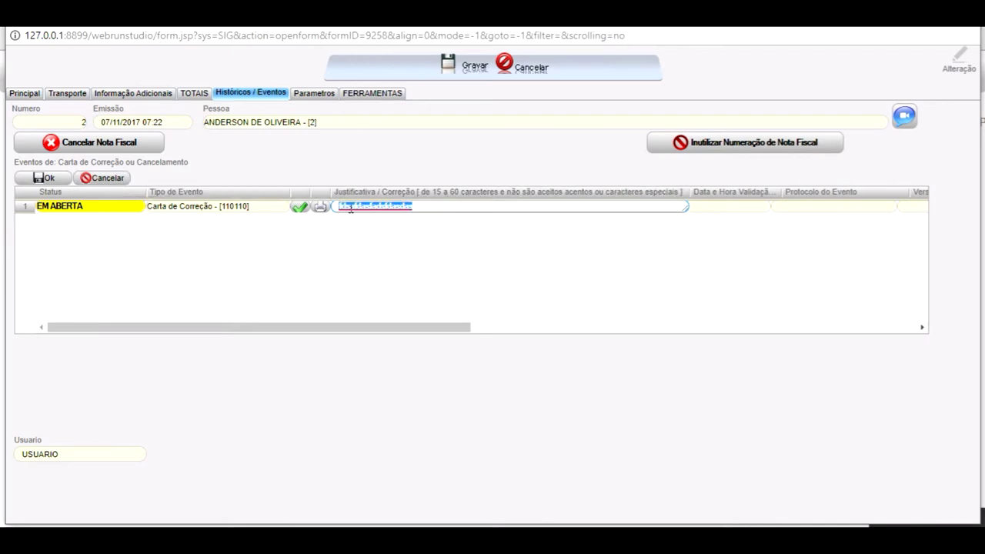
type("baa")
key("BackSpace")
key("BackSpace")
type("o")
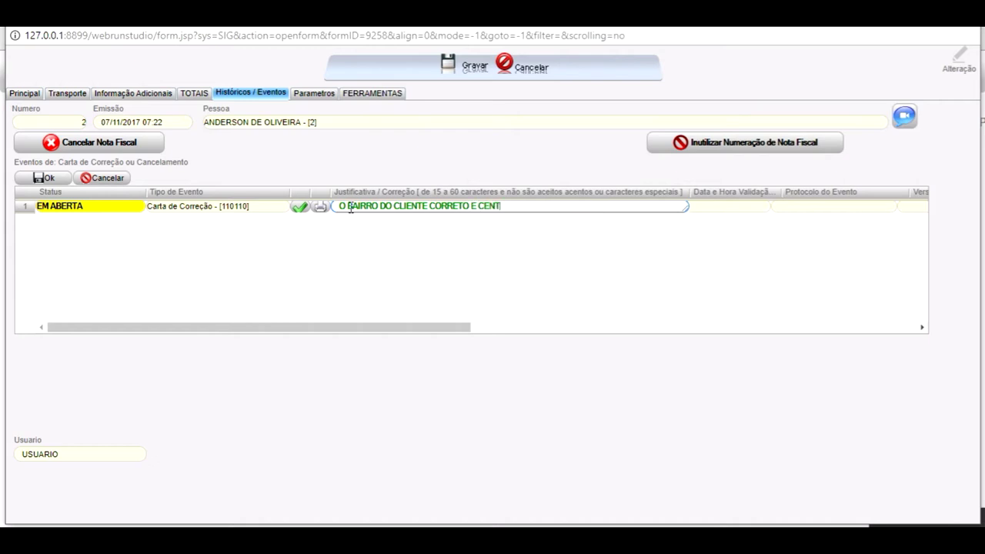
left_click(54, 179)
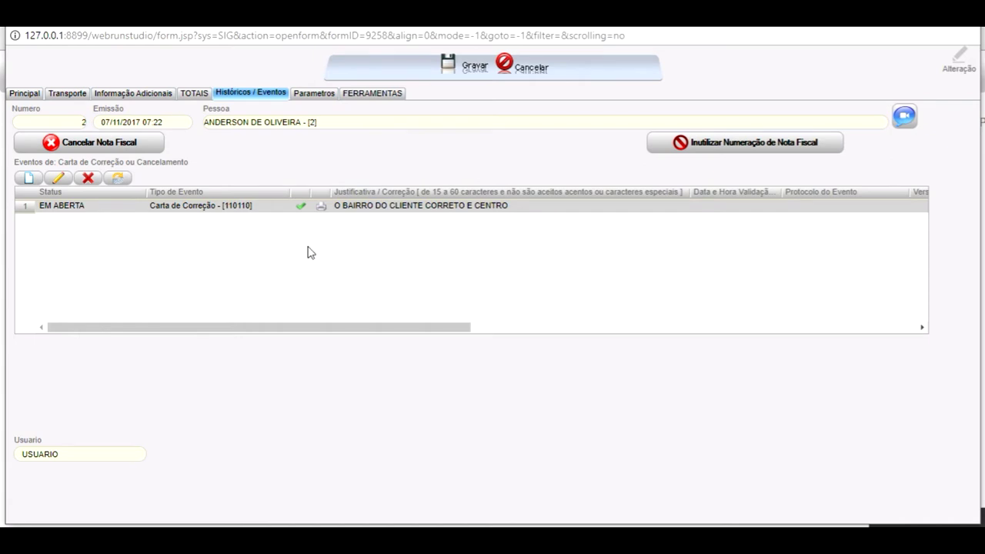
left_click(301, 208)
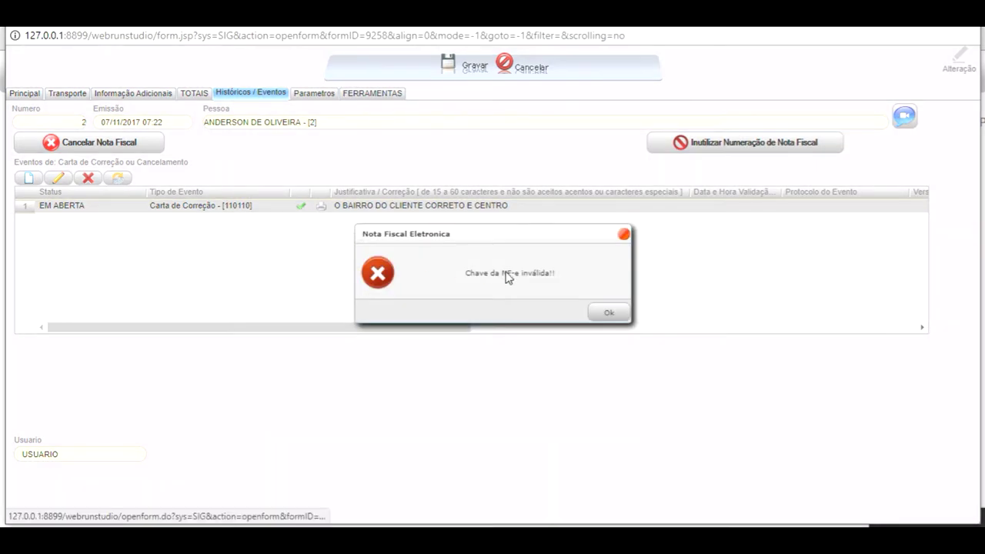
left_click(608, 315)
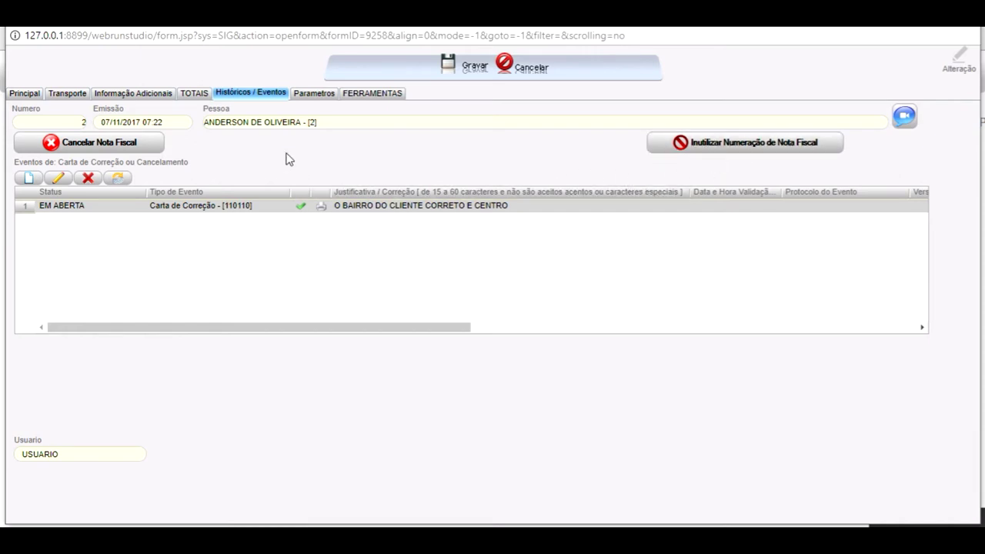
Review the invoice's NF-e parameters and its duplication, correction and accounting tools, and save the invoice.
left_click(306, 97)
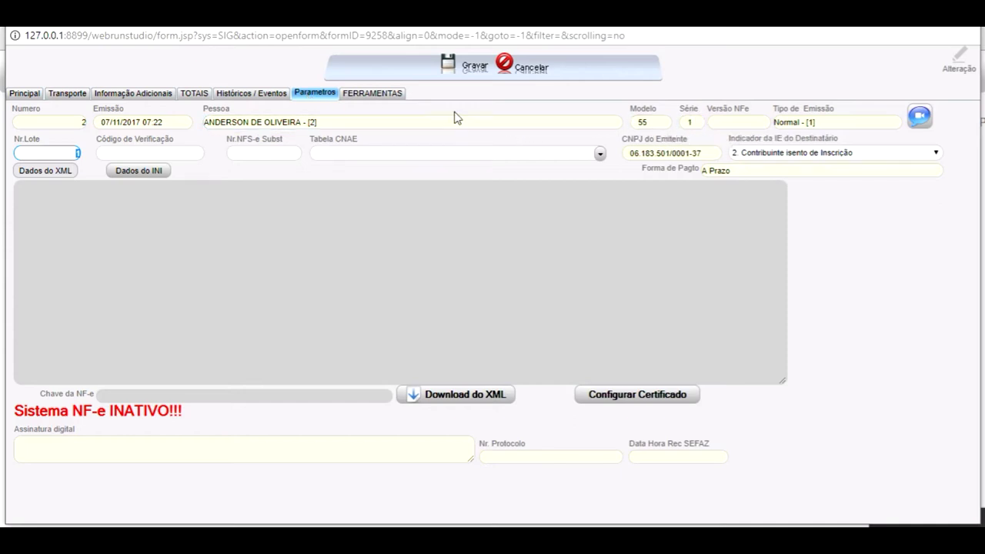
left_click(712, 123)
left_click(363, 95)
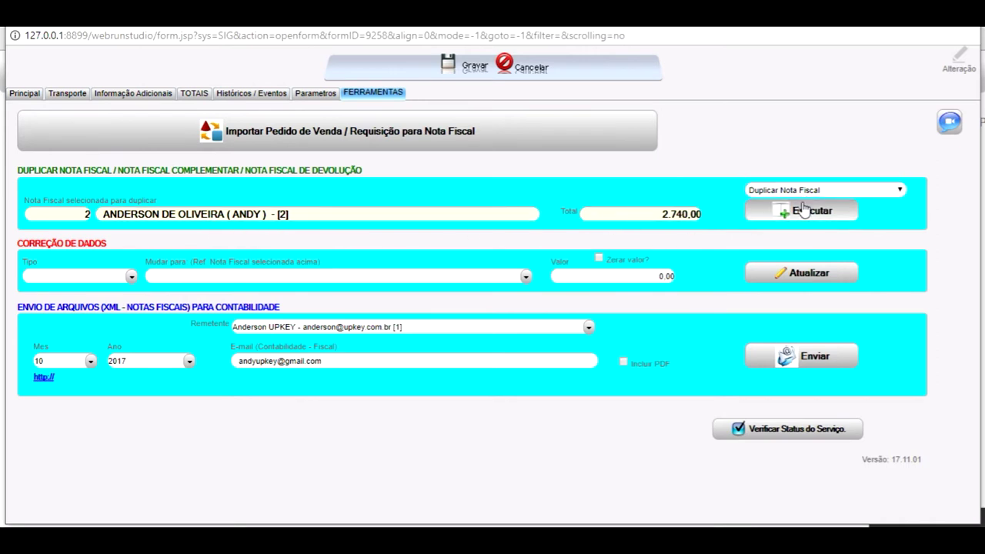
left_click(471, 67)
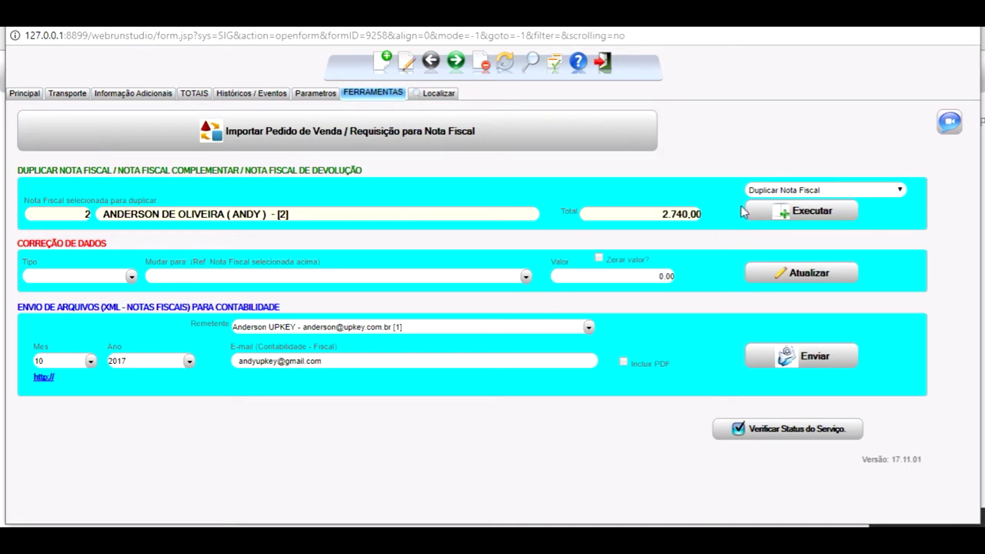
Duplicate invoice 2 with the Duplicar Nota Fiscal operation and confirm the generation.
left_click(805, 218)
left_click(550, 108)
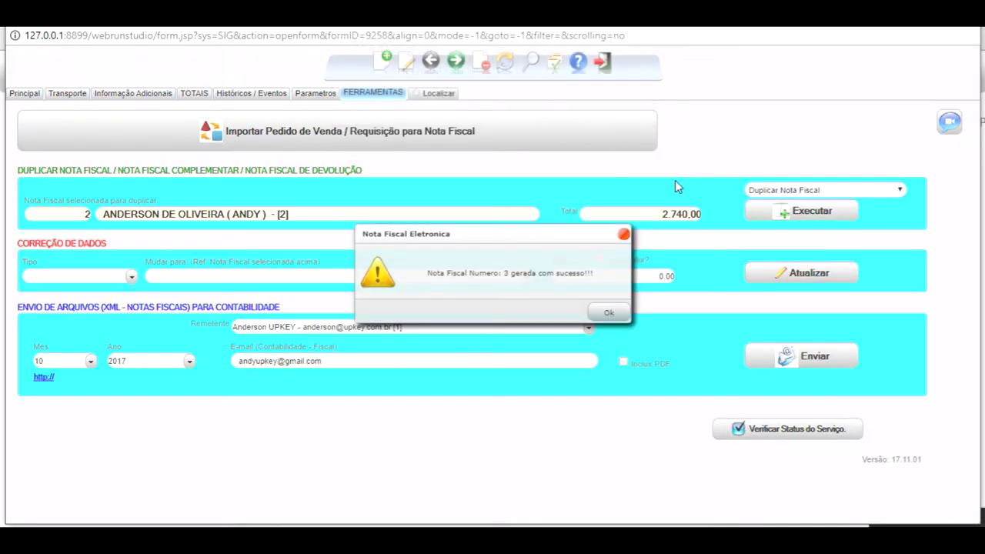
left_click(612, 311)
Search for all invoices without filters and open invoice 3 from the results.
left_click(428, 93)
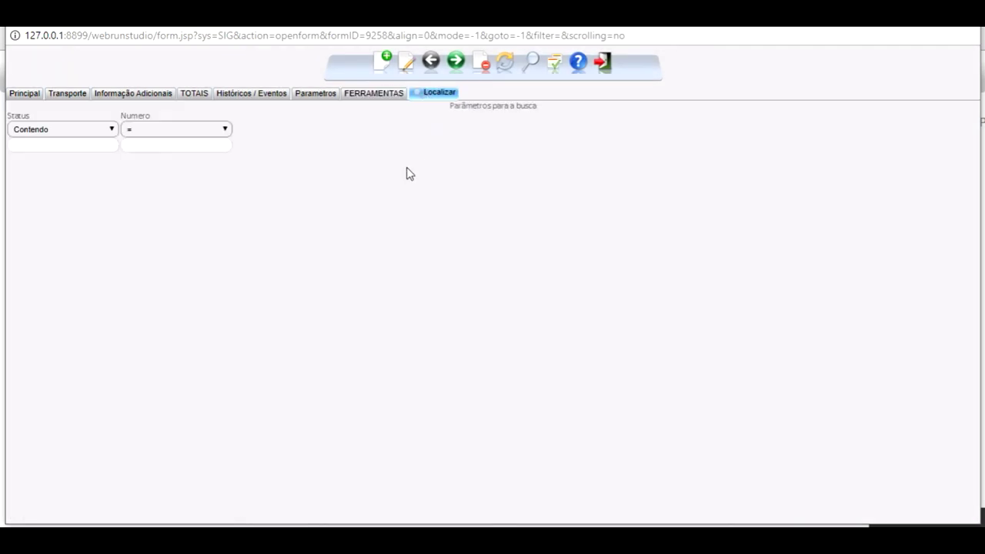
left_click(315, 144)
key("Return")
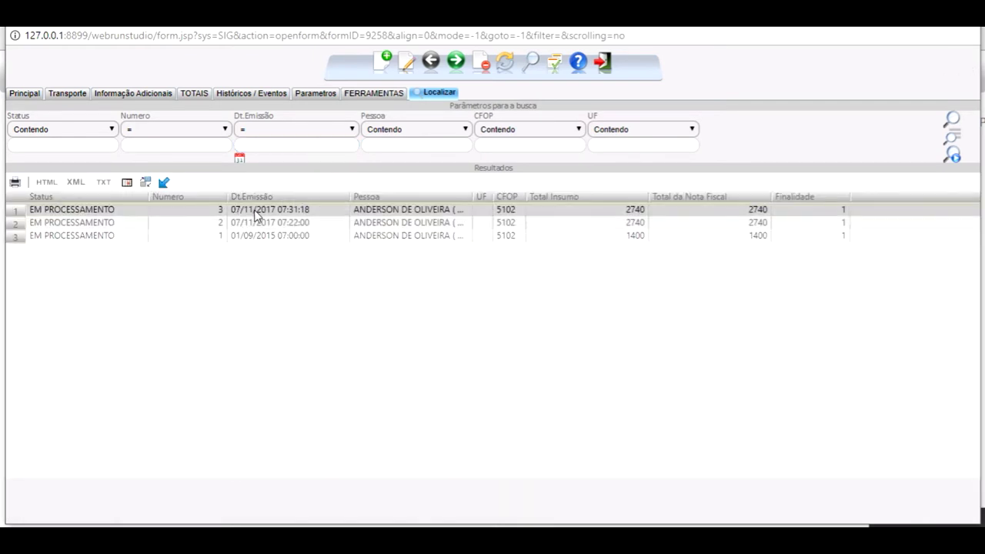
double_click(257, 216)
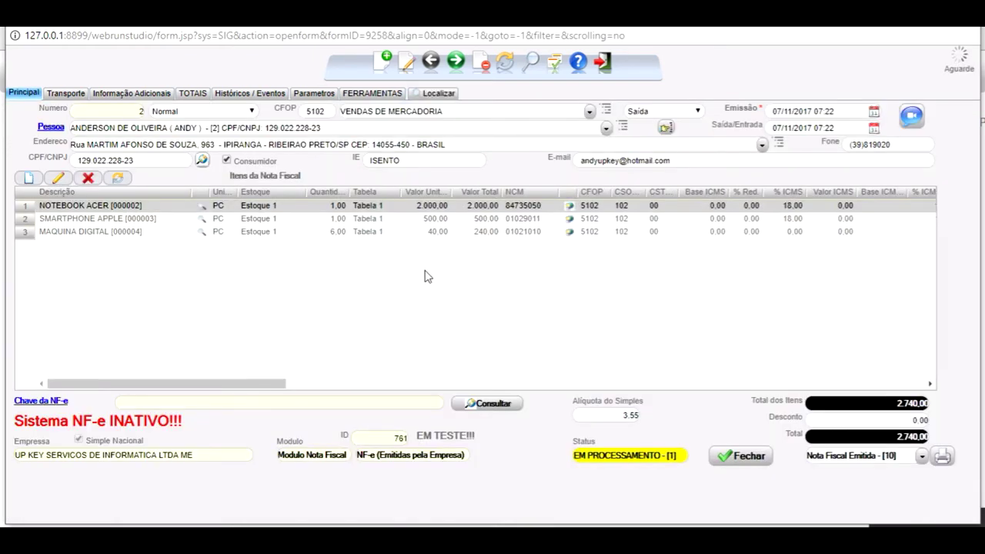
Set the duplication tool's operation to Gerar Nota Fiscal de Devolução, and switch it to Gerar Nota Fiscal Complementar.
left_click(372, 93)
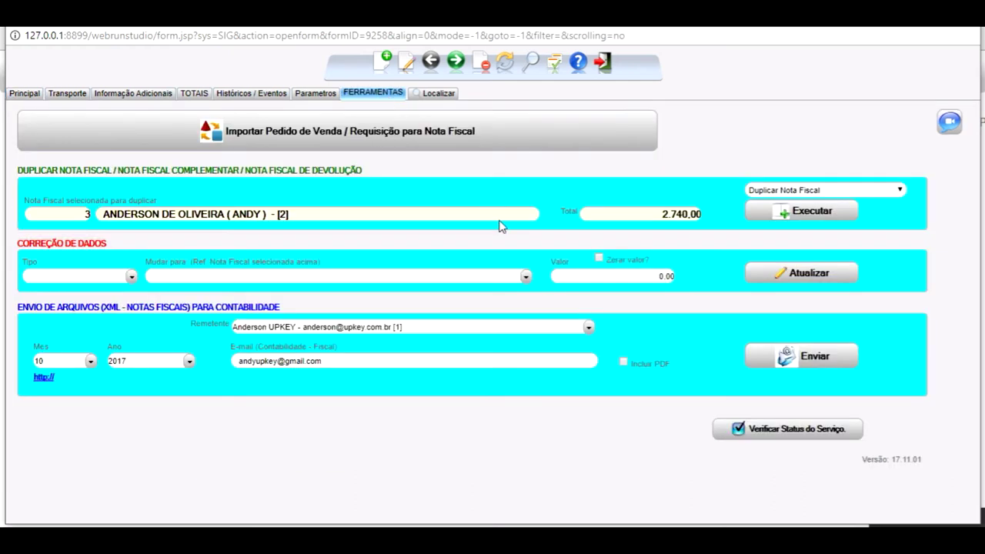
left_click(901, 190)
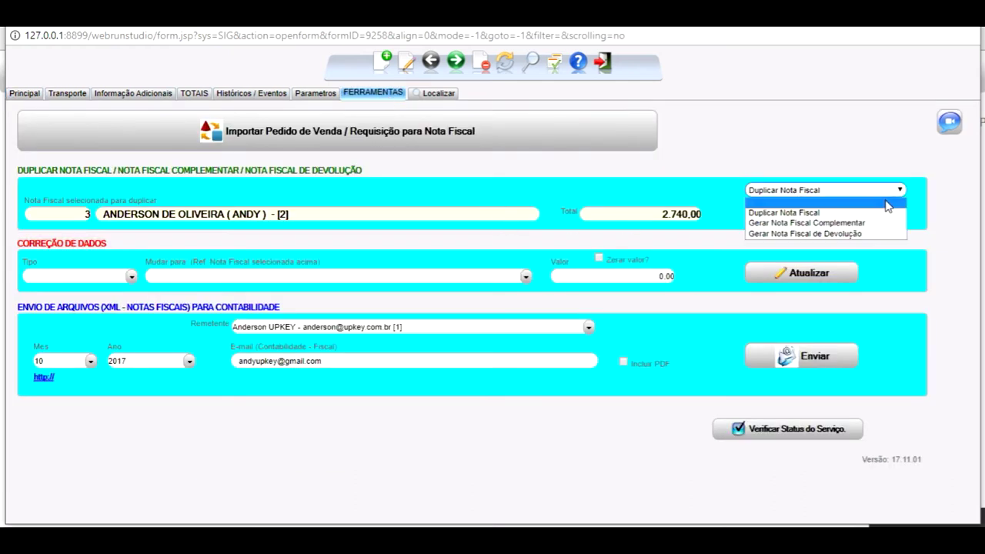
left_click(853, 234)
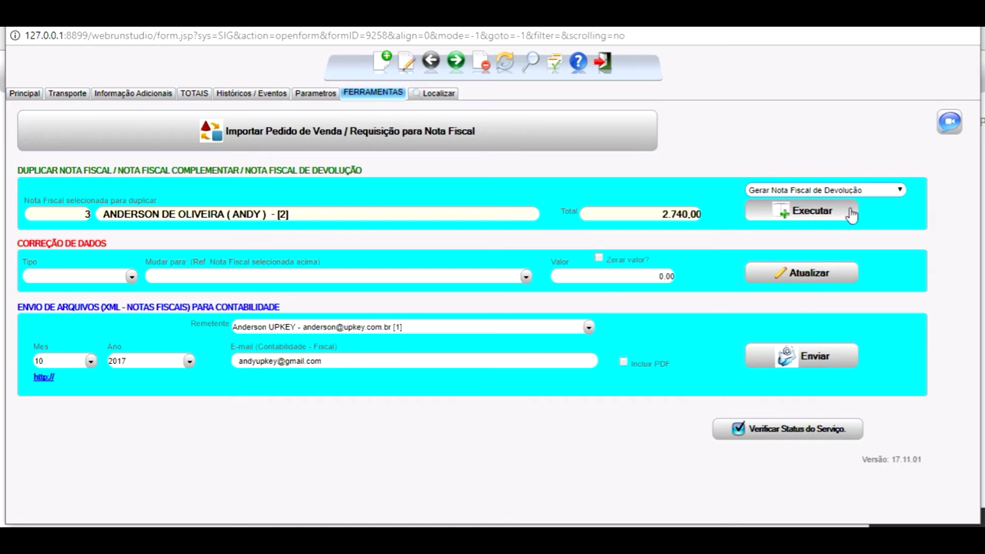
left_click(902, 191)
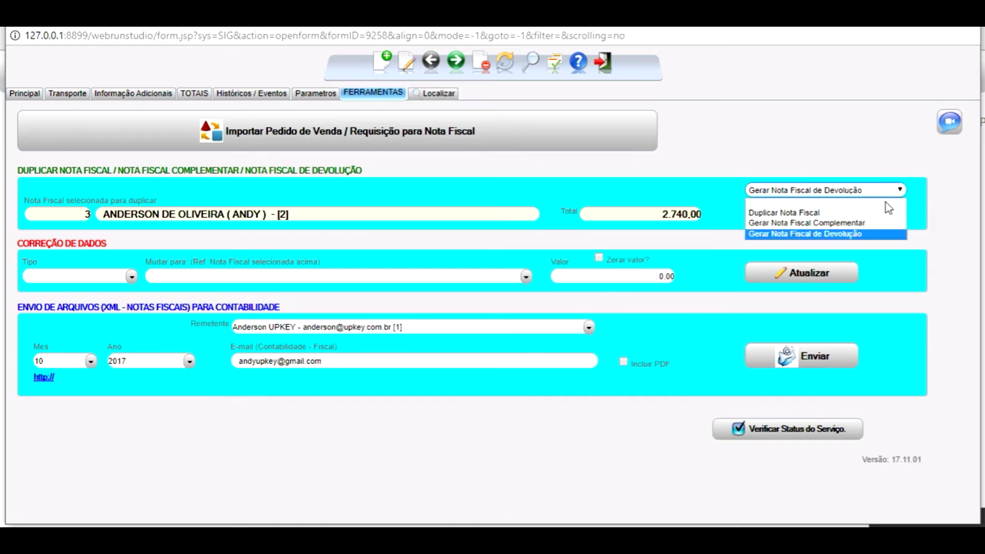
left_click(858, 225)
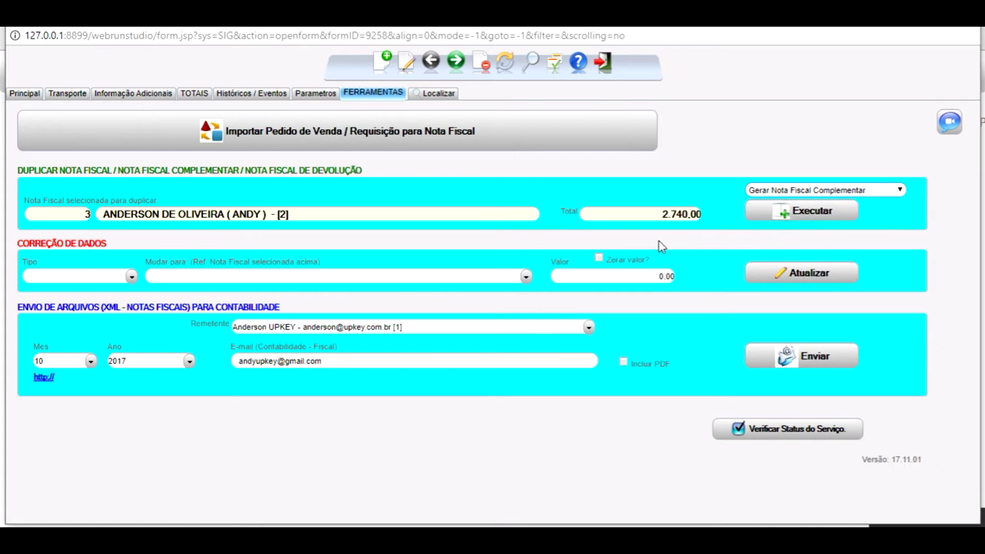
Choose CFOP as the data correction type for invoice 3 and check the CFOP of its items.
left_click(132, 277)
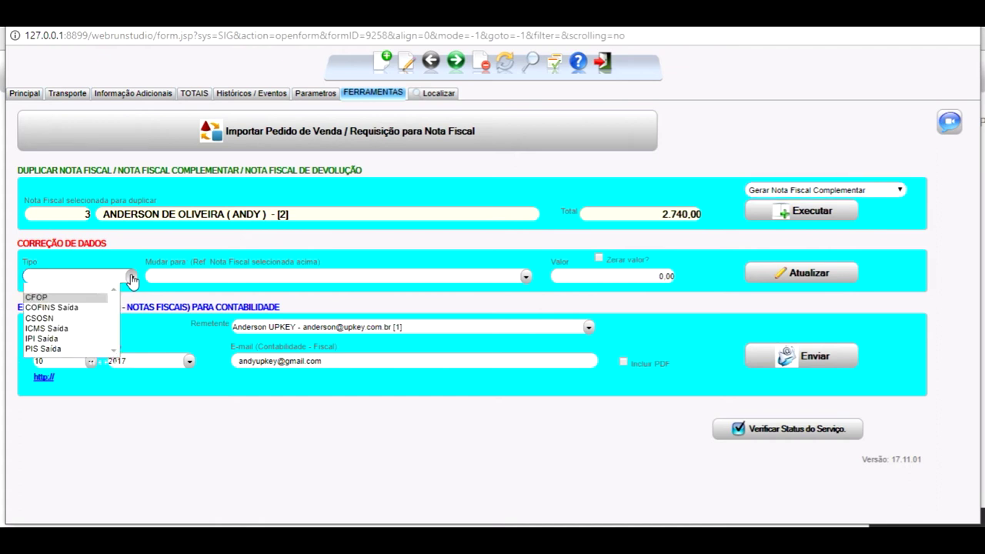
left_click(90, 225)
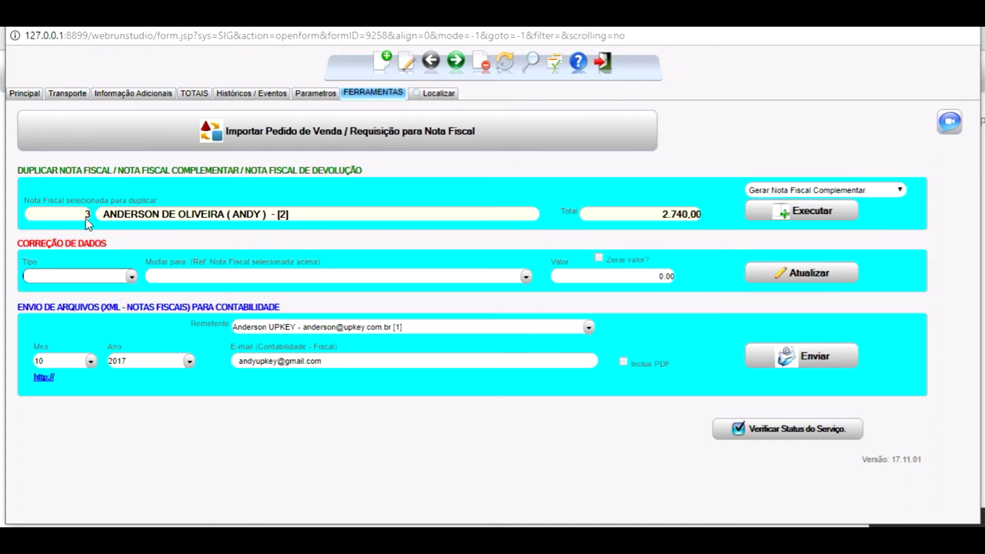
left_click(132, 276)
left_click(88, 294)
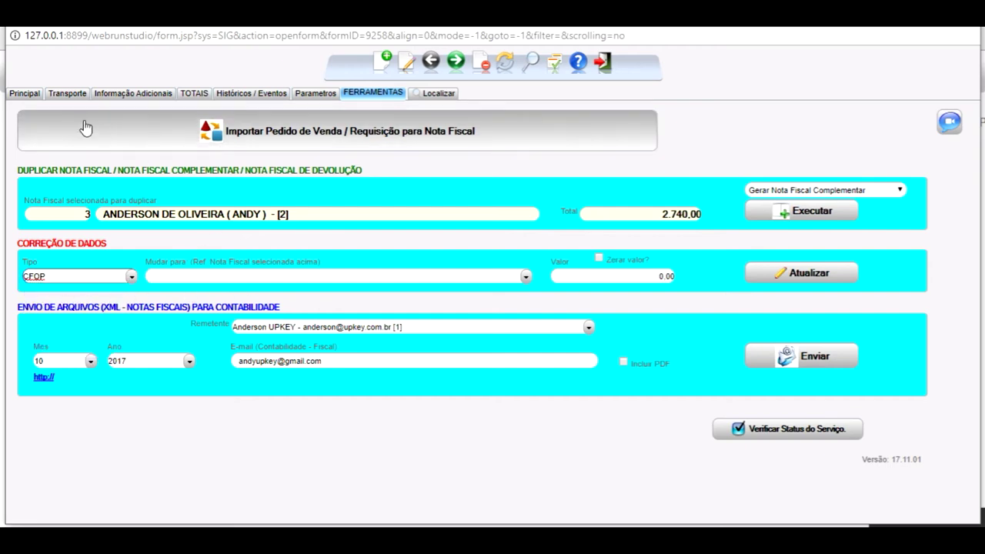
left_click(24, 93)
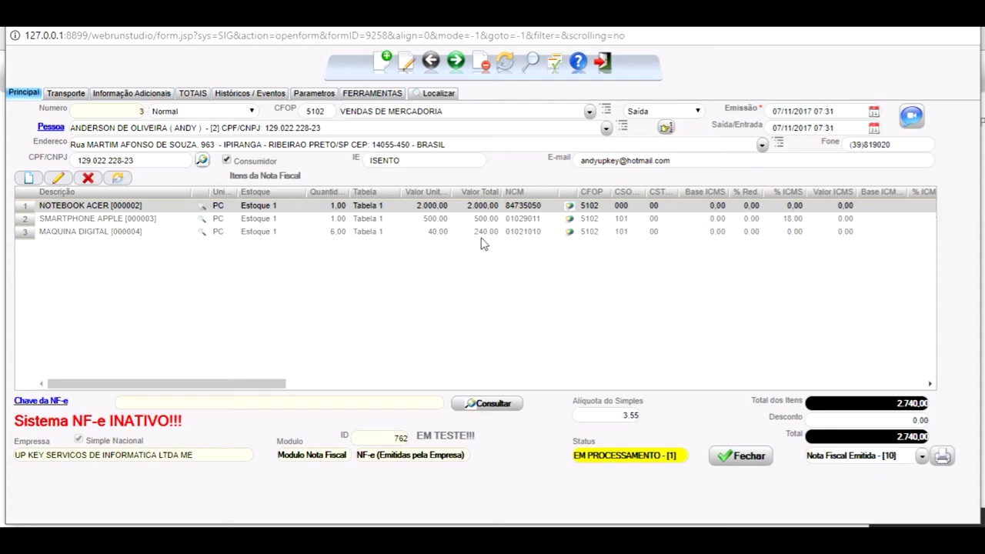
left_click(379, 96)
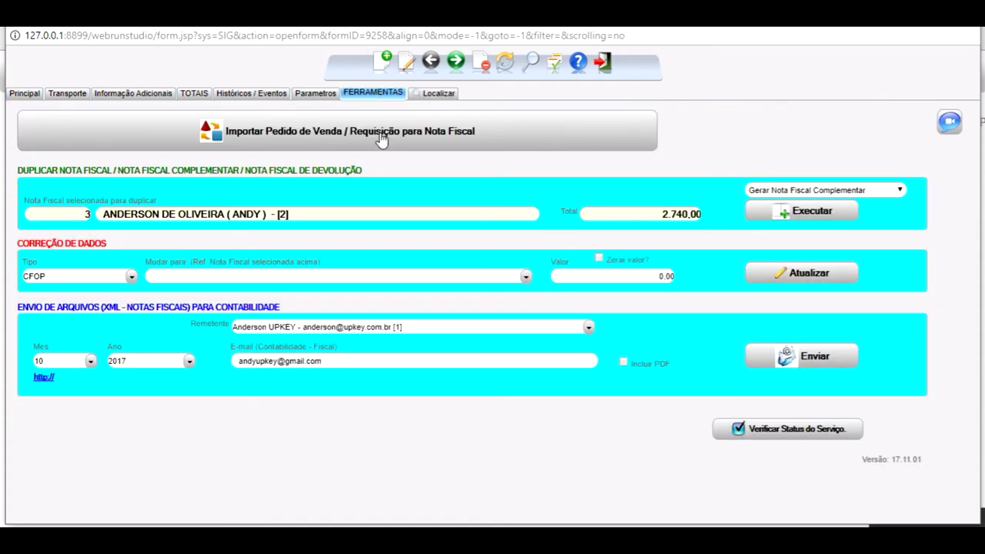
Update the CFOP of all items on invoice 3 to 5101 - VENDAS DE MERCADORIA and check the item list.
left_click(526, 276)
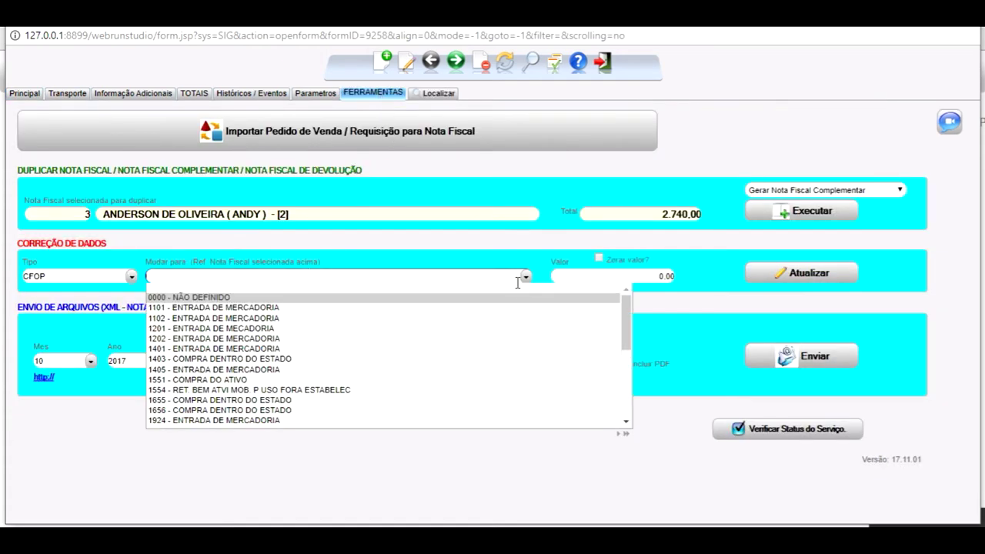
left_click_drag(621, 333, 632, 402)
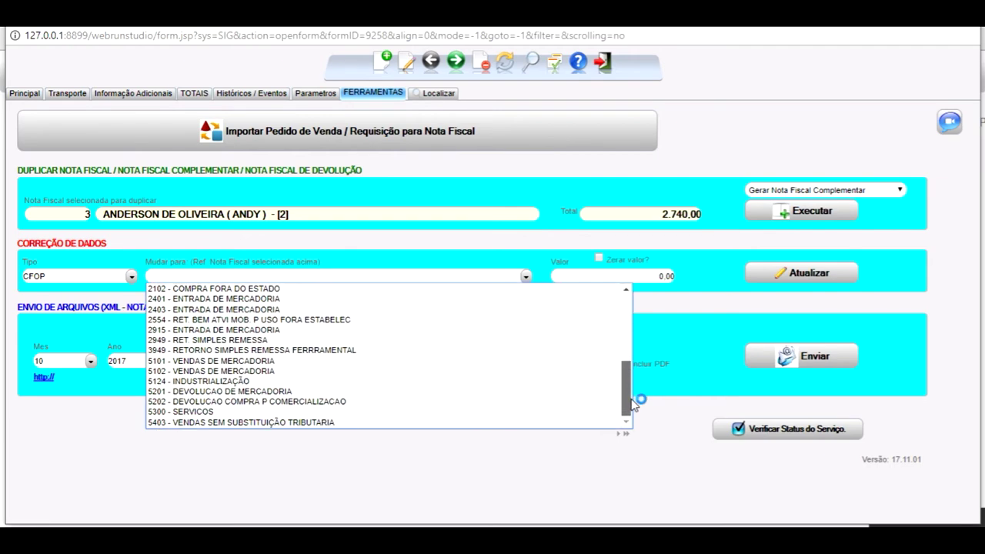
left_click(178, 361)
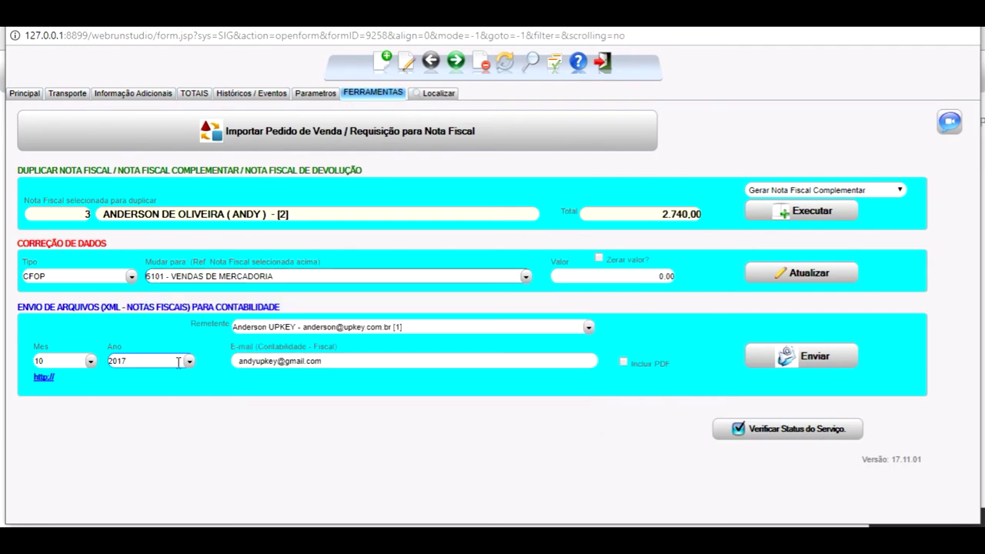
left_click(808, 277)
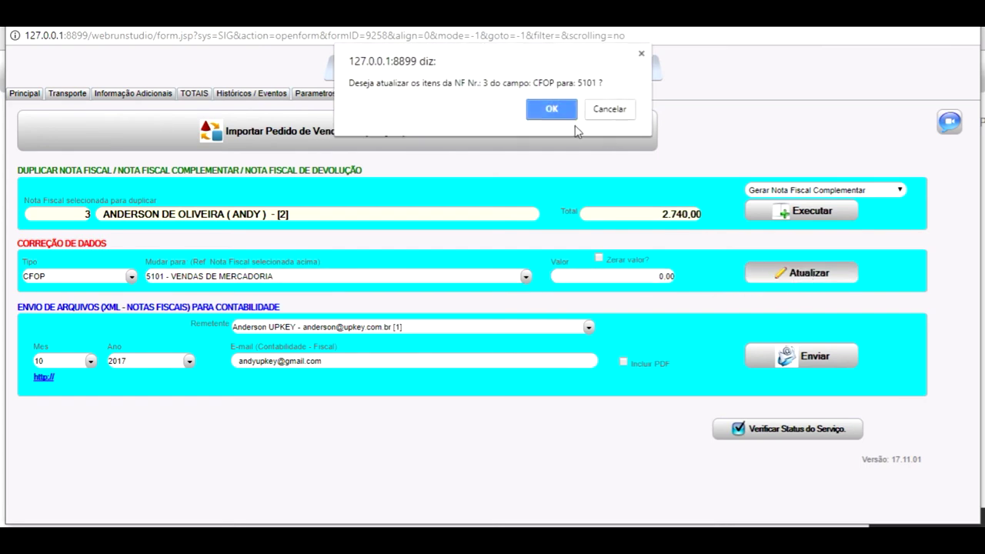
left_click(555, 110)
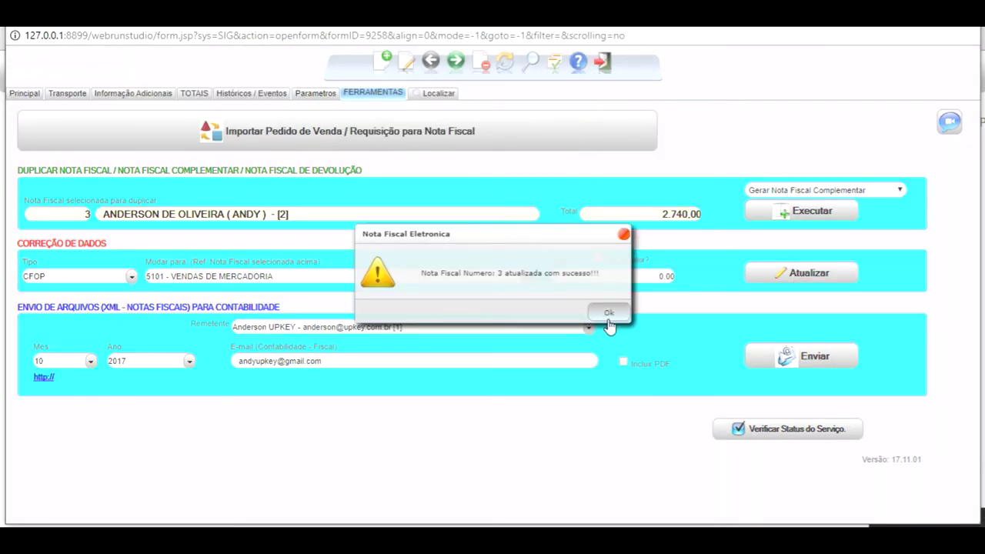
left_click(608, 311)
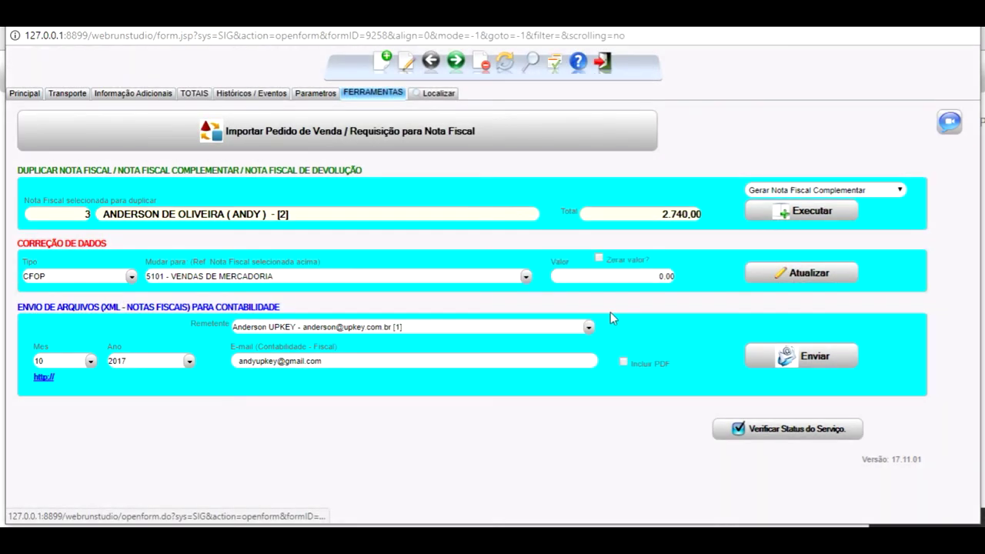
left_click(25, 94)
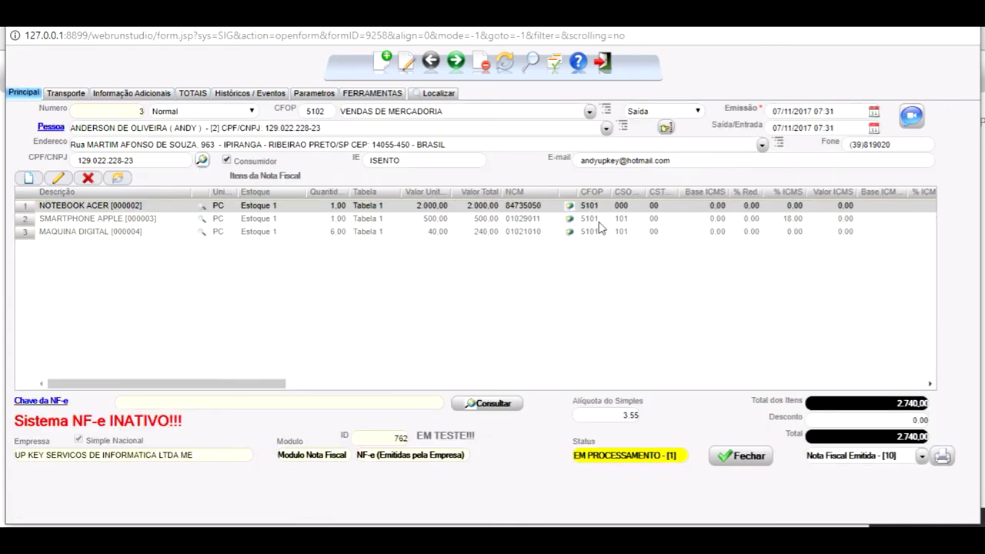
Examine the data correction types and the sender and e-mail settings for sending XML files to accounting, plus the invoice list.
left_click(372, 93)
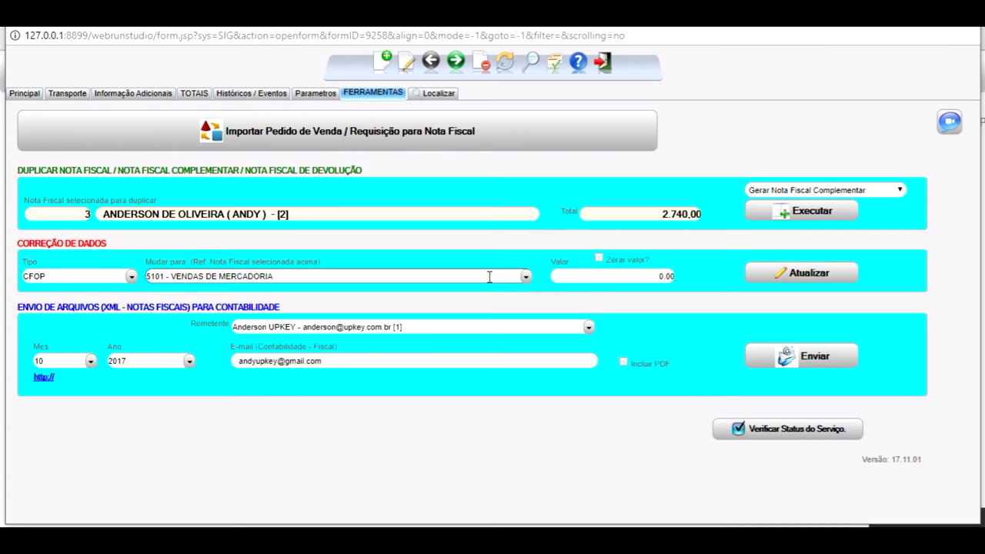
left_click(132, 277)
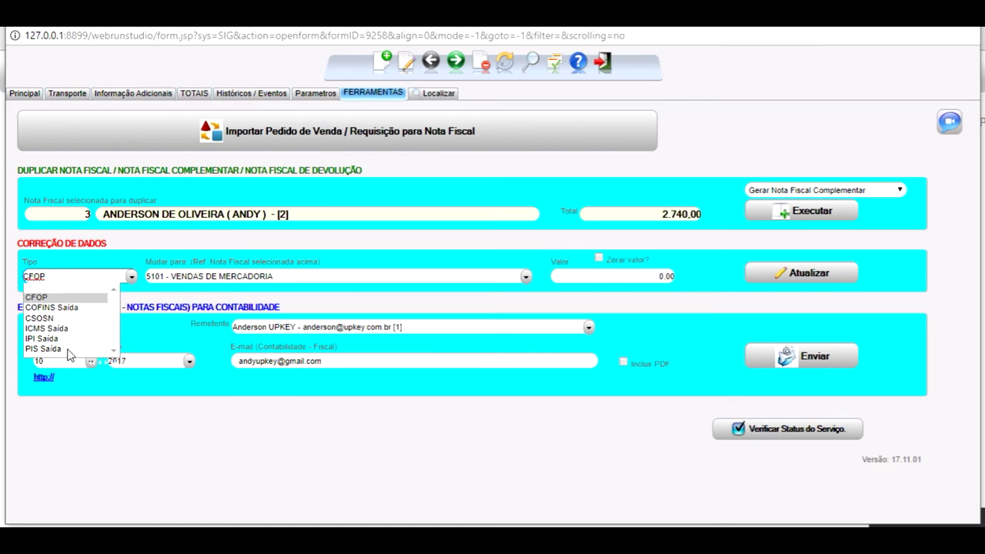
left_click(179, 275)
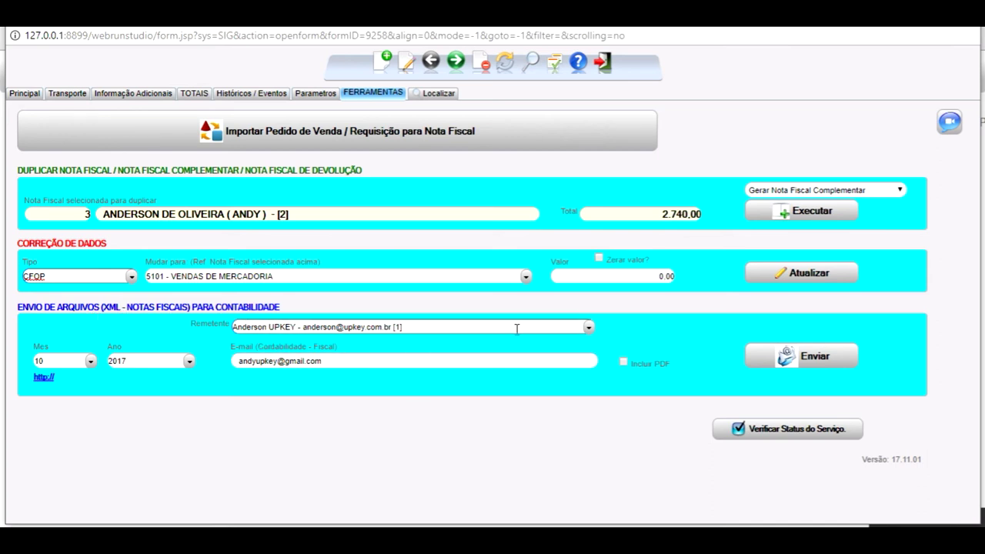
left_click(589, 331)
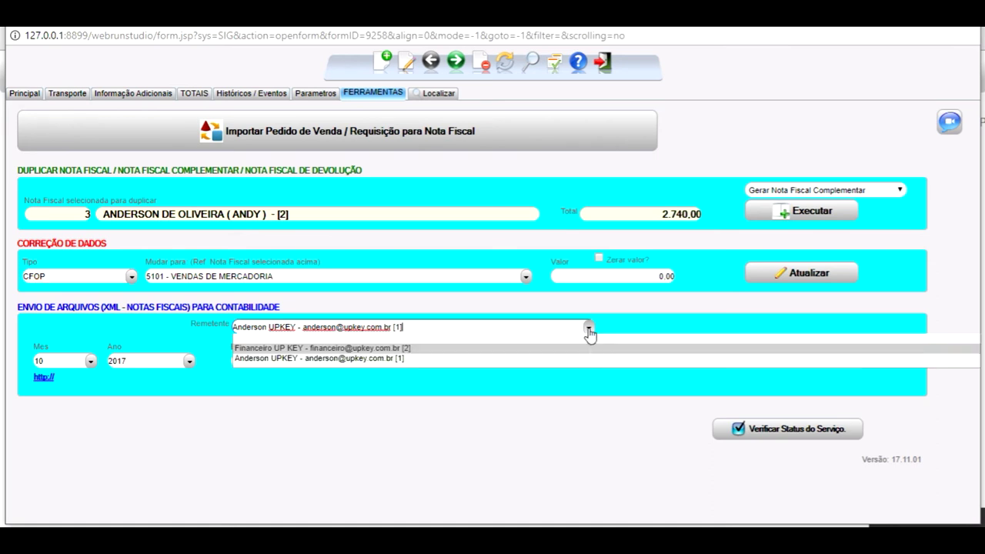
left_click(588, 329)
left_click(282, 362)
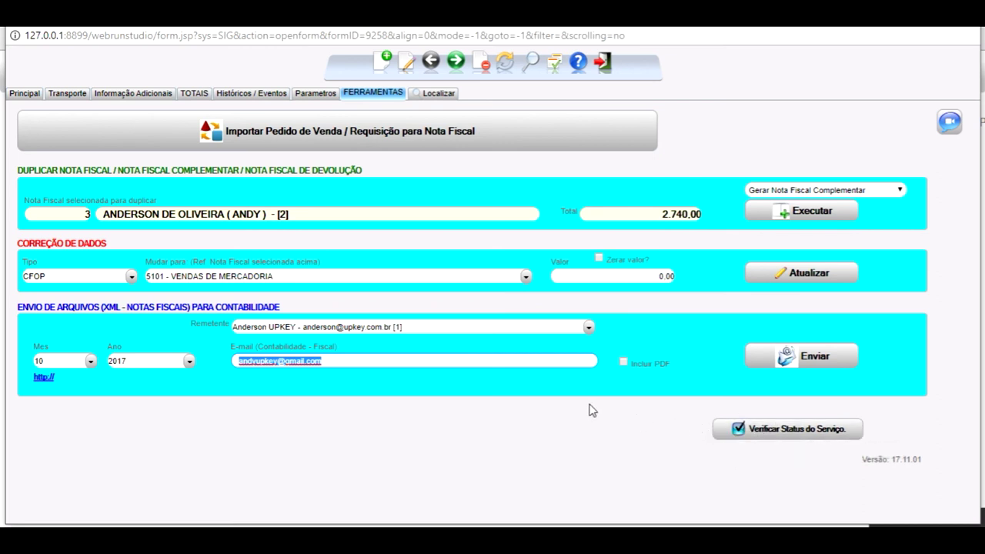
left_click(429, 95)
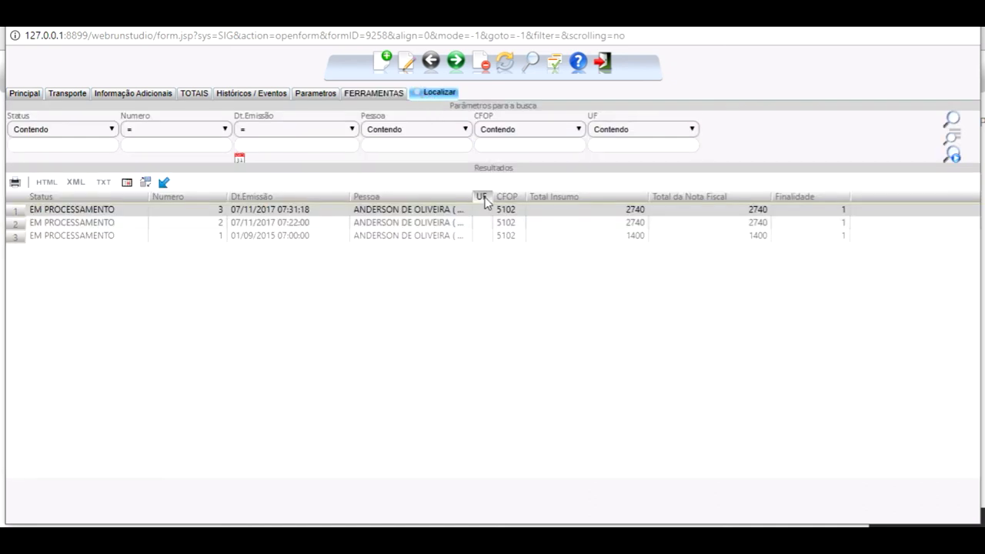
Generate the Etiqueta Remetente/Destinatário - [30] shipping label for invoice 3, view the PDF and close it.
left_click(31, 96)
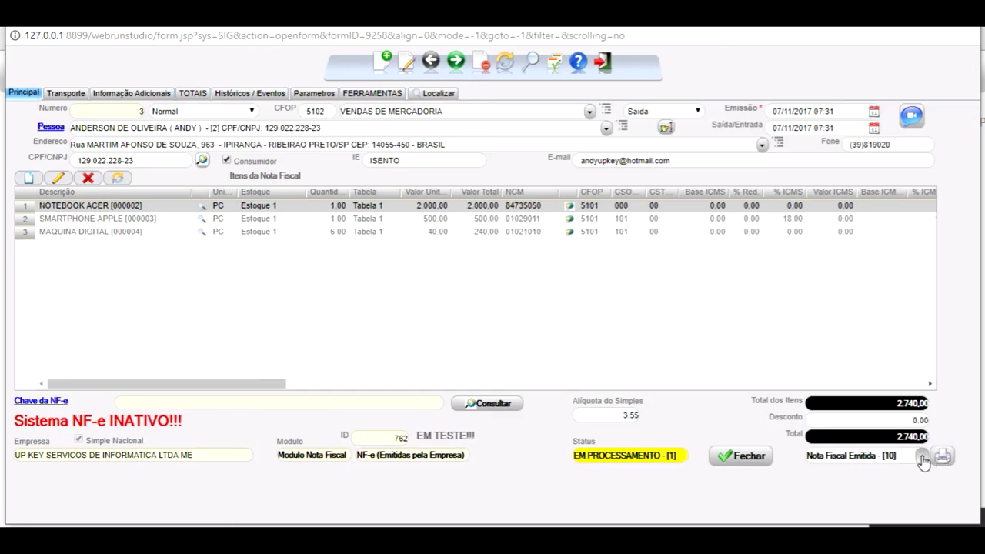
left_click(922, 457)
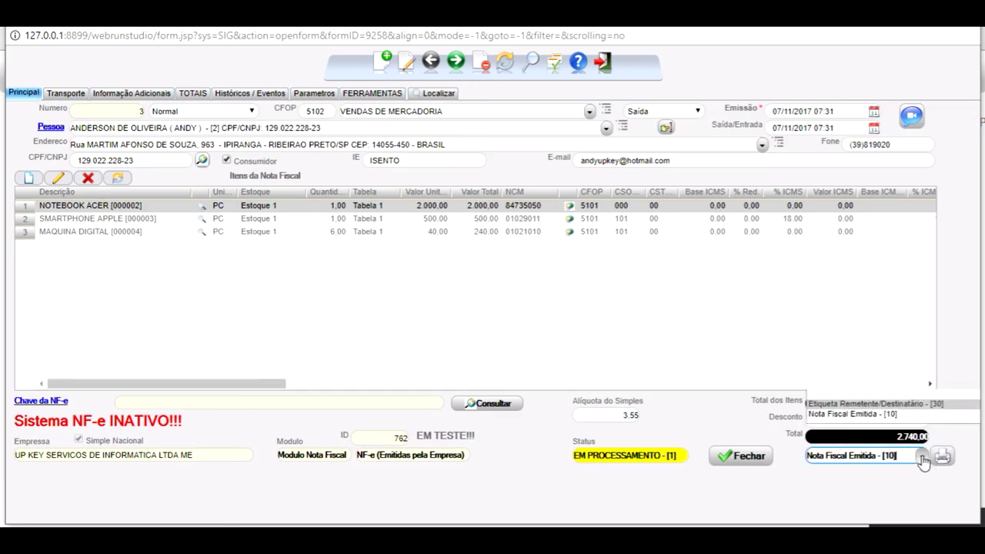
left_click(872, 404)
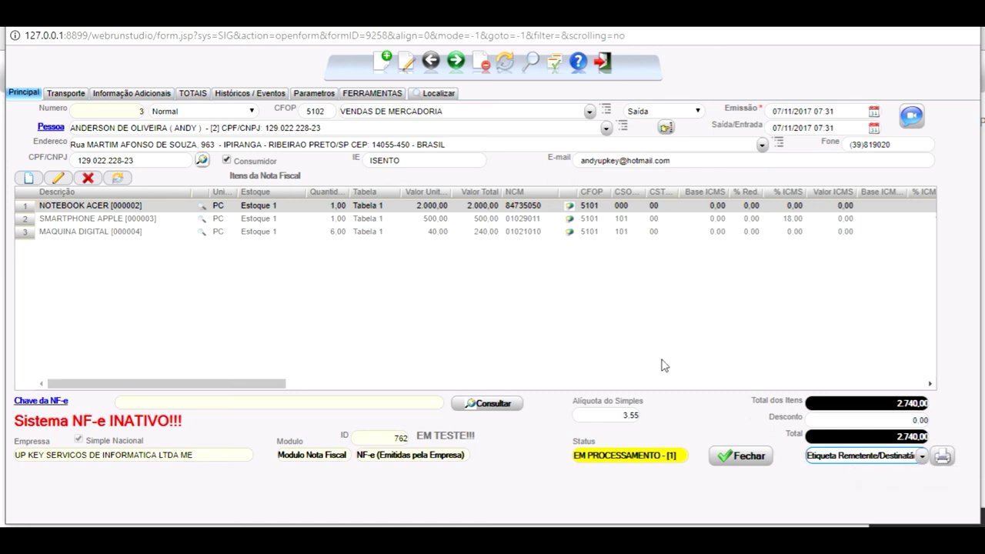
left_click(945, 458)
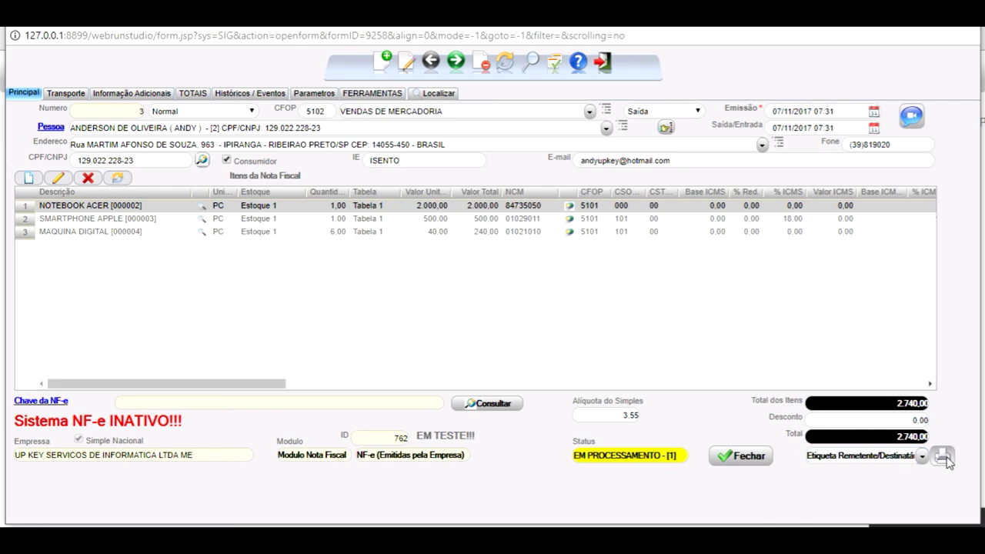
left_click(549, 134)
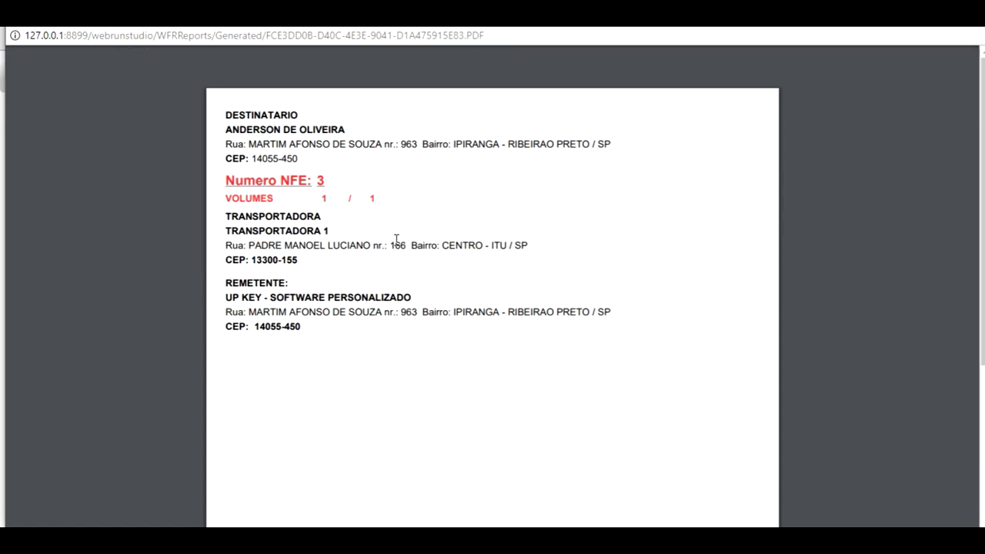
mouse_move(906, 76)
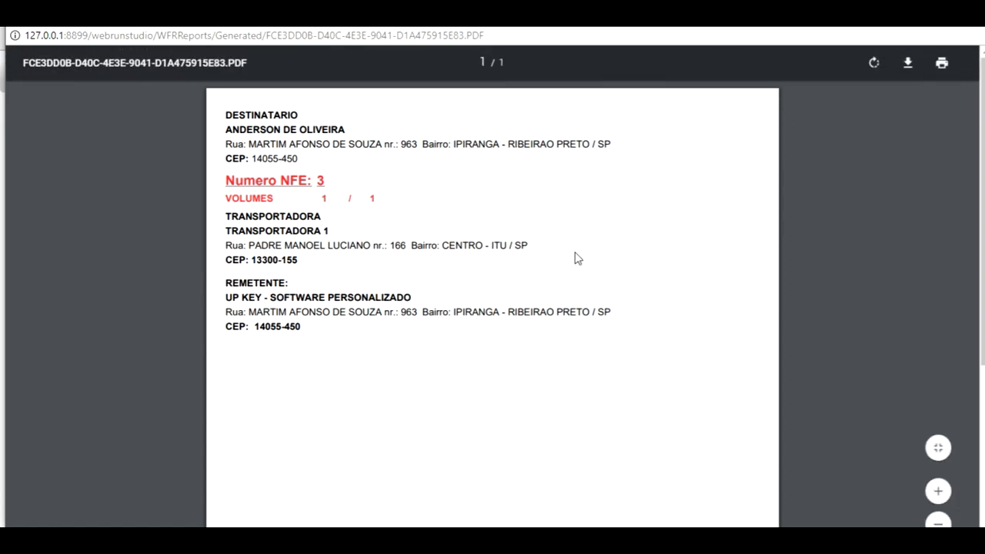
key("ctrl+w")
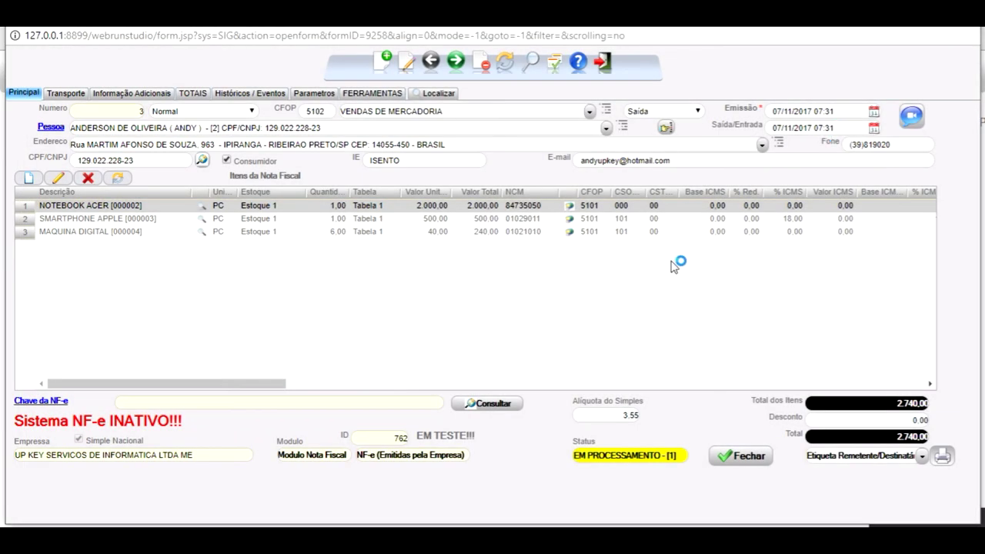